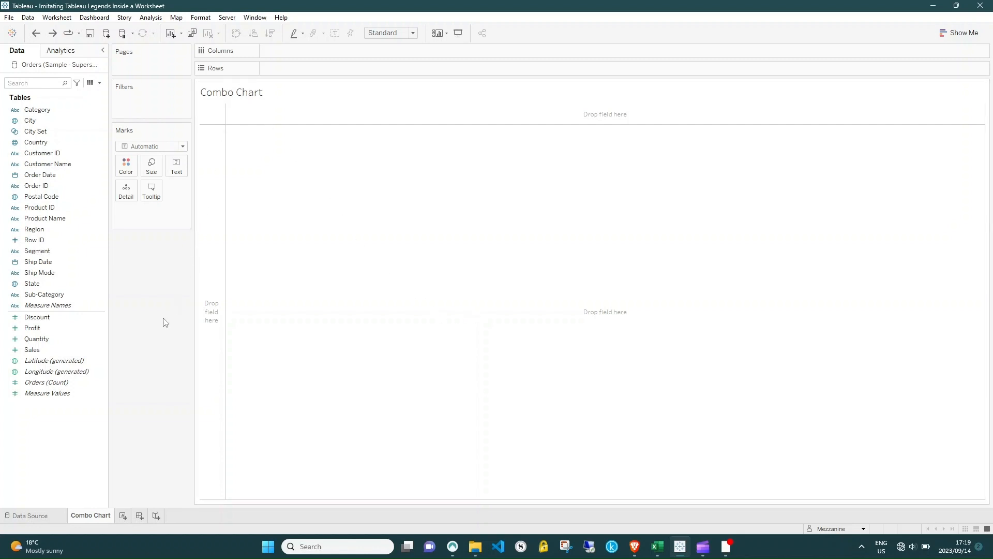
Build a view with Sales on Rows and Order Date on Columns as the discrete QUARTER(Order Date)
drag(39, 349, 314, 67)
drag(70, 172, 262, 50)
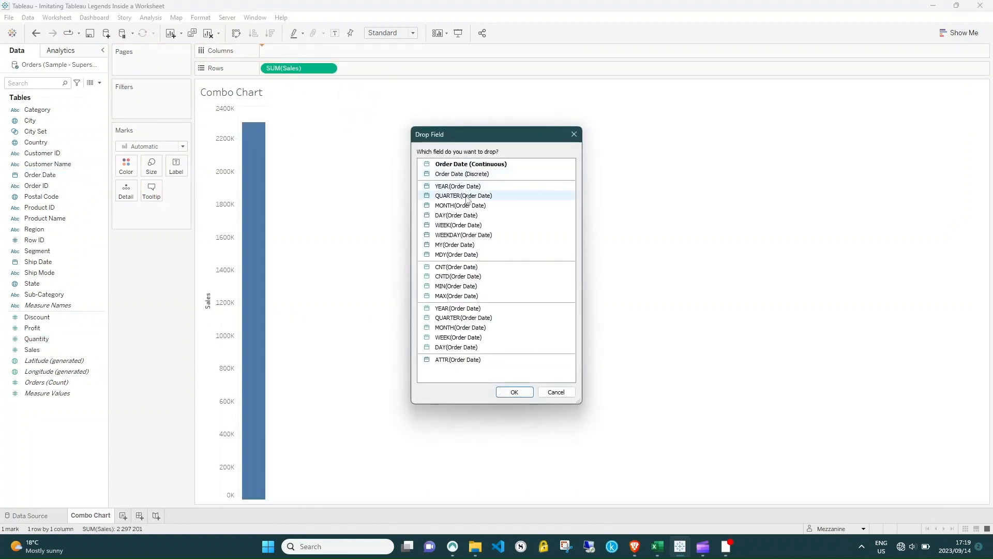
click(467, 197)
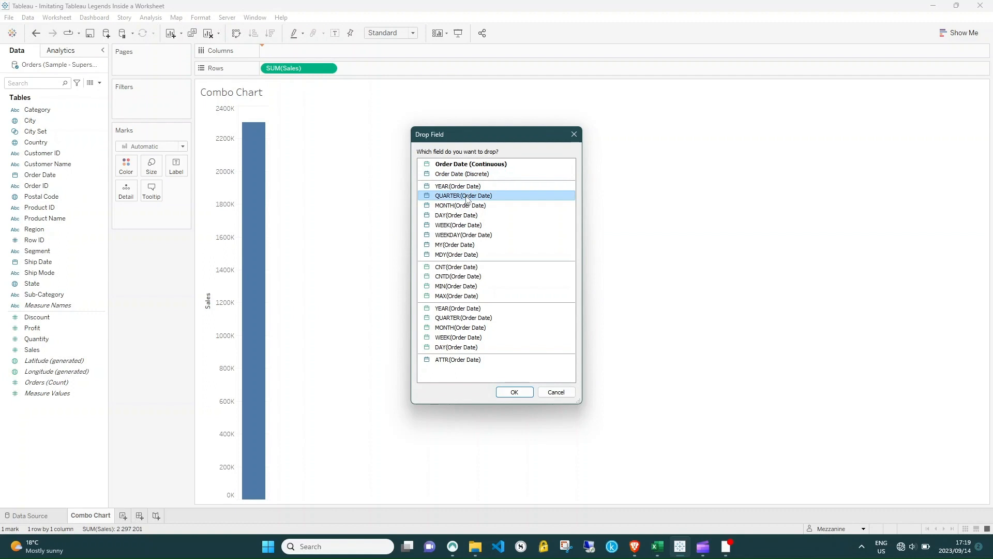
click(512, 393)
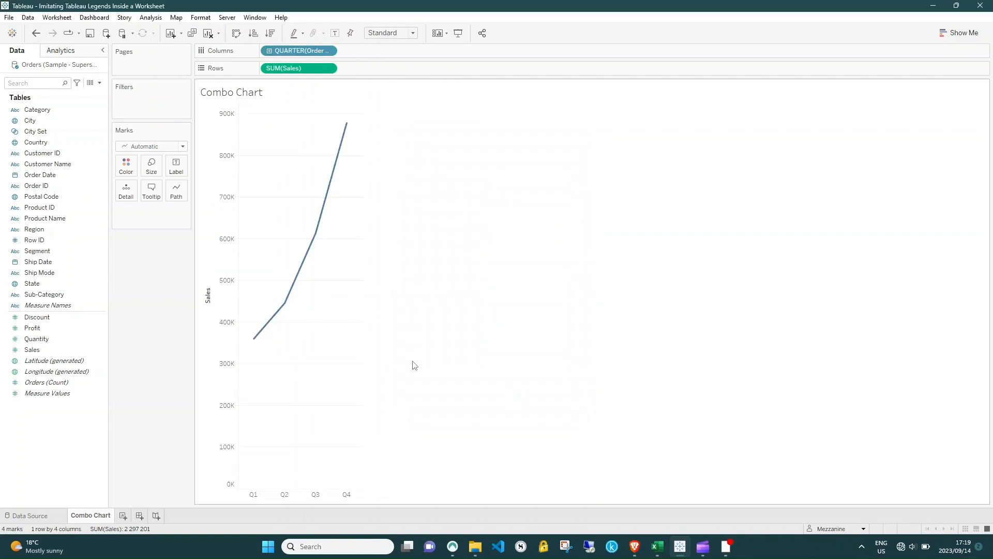
Change the Sales mark type to Bar and fit the chart to Entire View
click(147, 147)
click(141, 172)
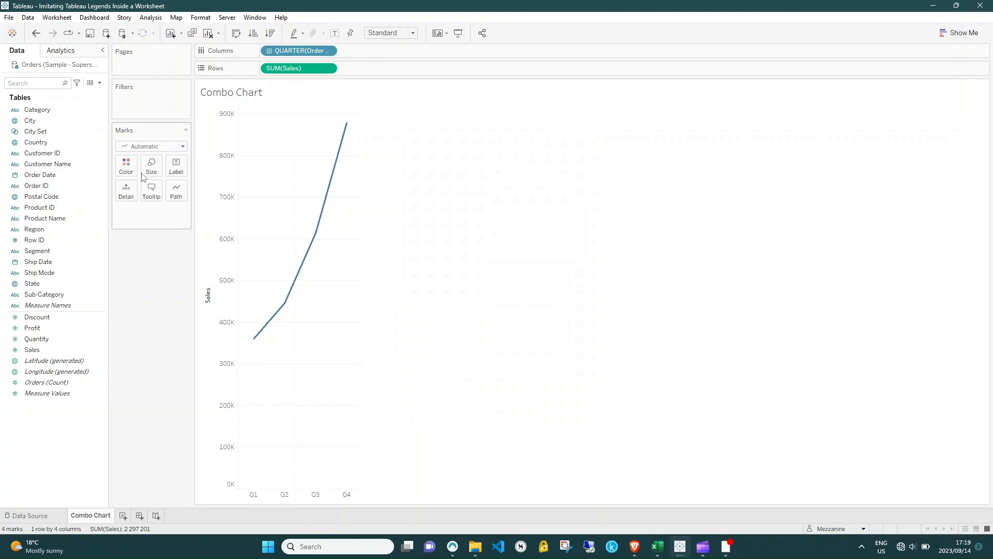
click(391, 32)
click(394, 77)
Show mark labels on the quarterly Sales bars
click(176, 166)
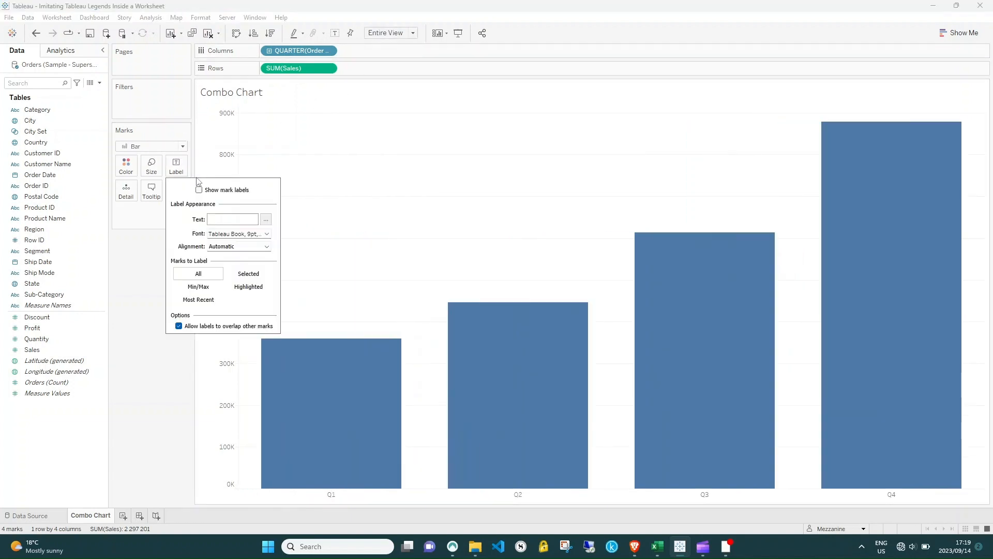
click(199, 190)
click(322, 199)
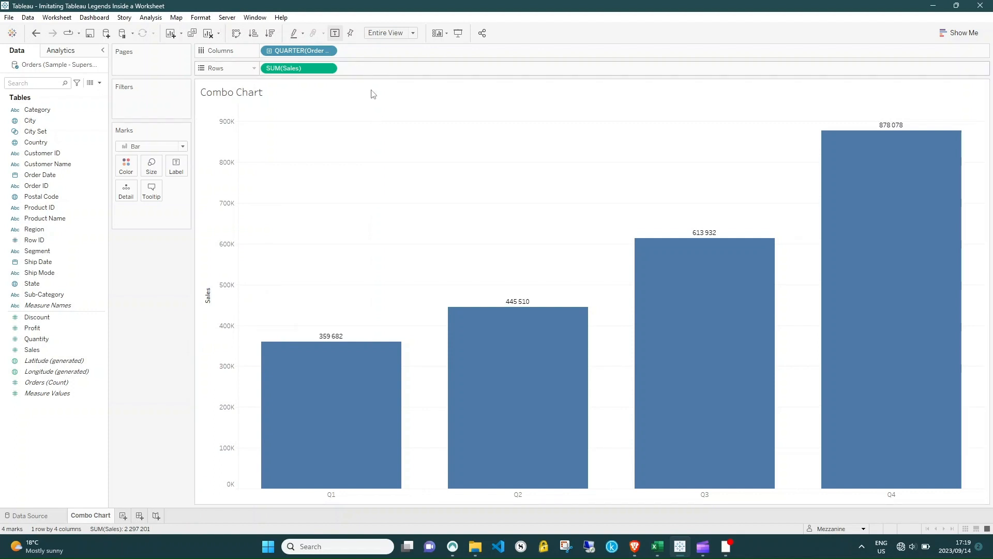
Write the formula WINDOW_MAX(SUM([Sales])) * 1.1 in a new calculated field and copy it
mouse_move(835, 135)
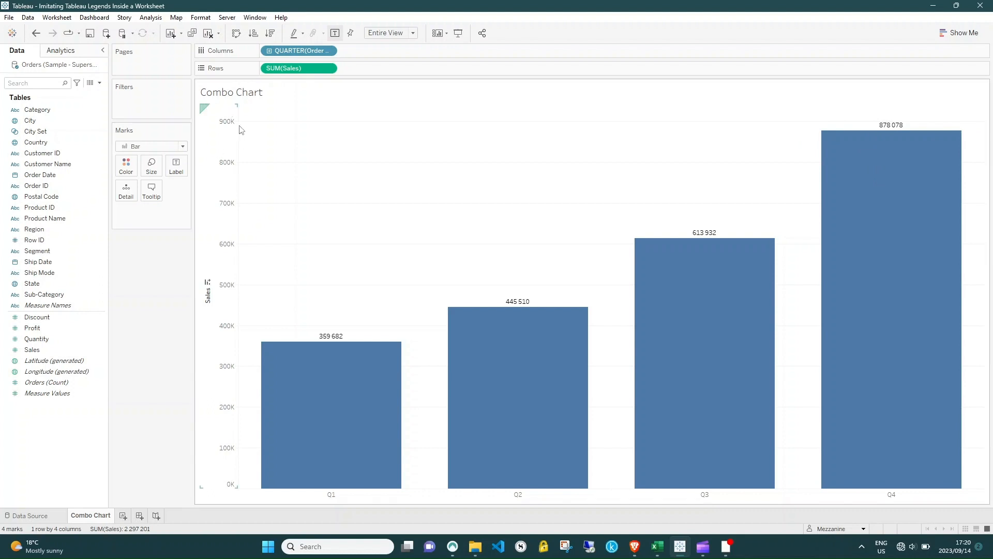
click(142, 18)
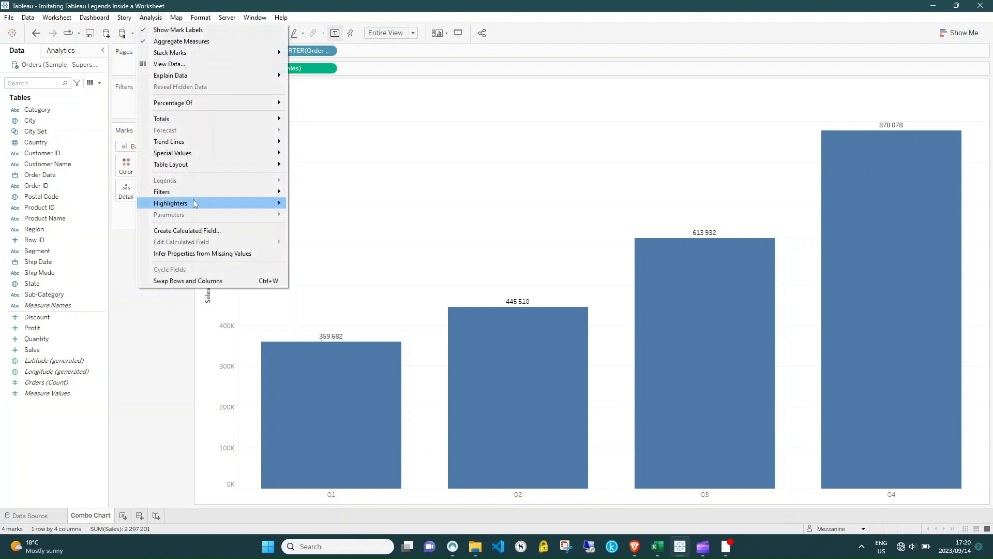
click(173, 228)
text(WINDO)
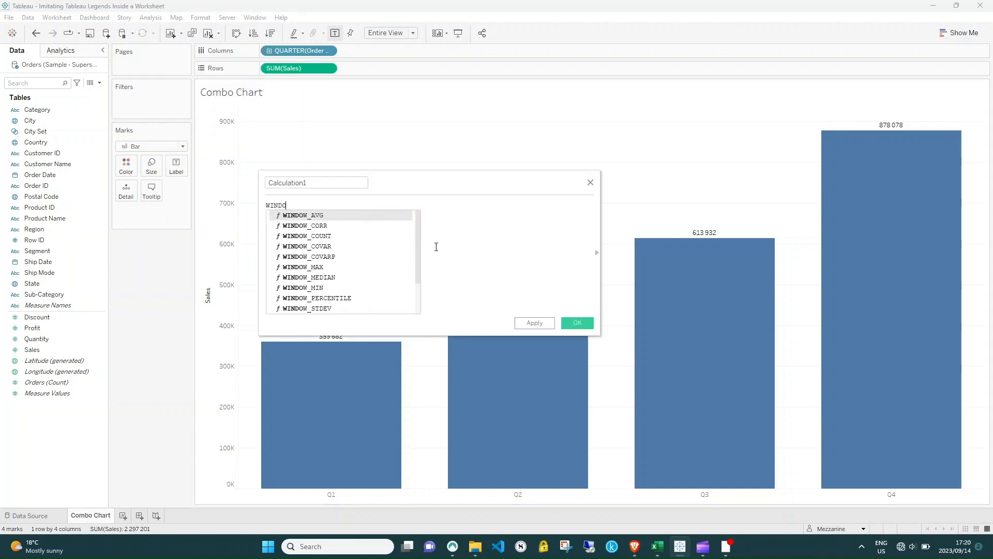
text(W_M)
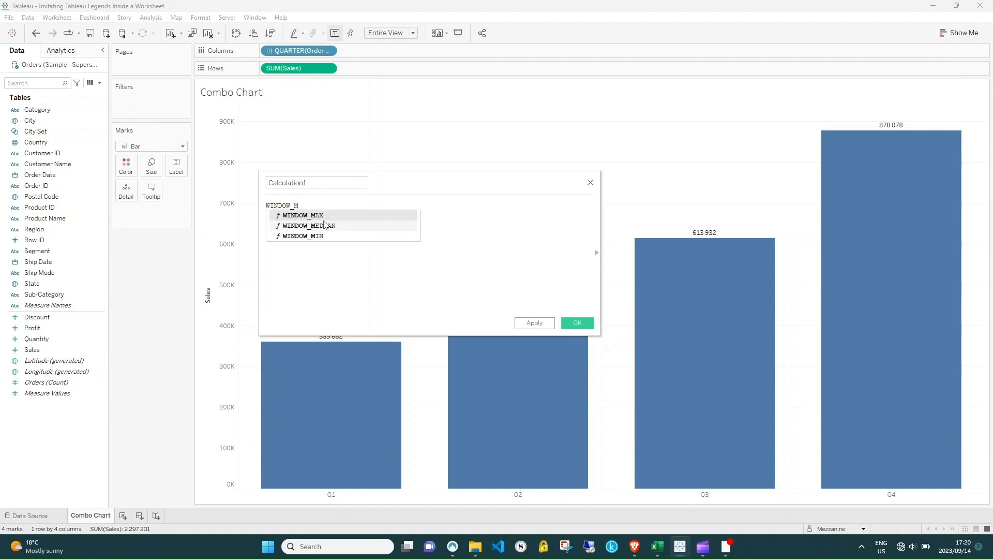
key(Return)
drag(290, 67, 334, 220)
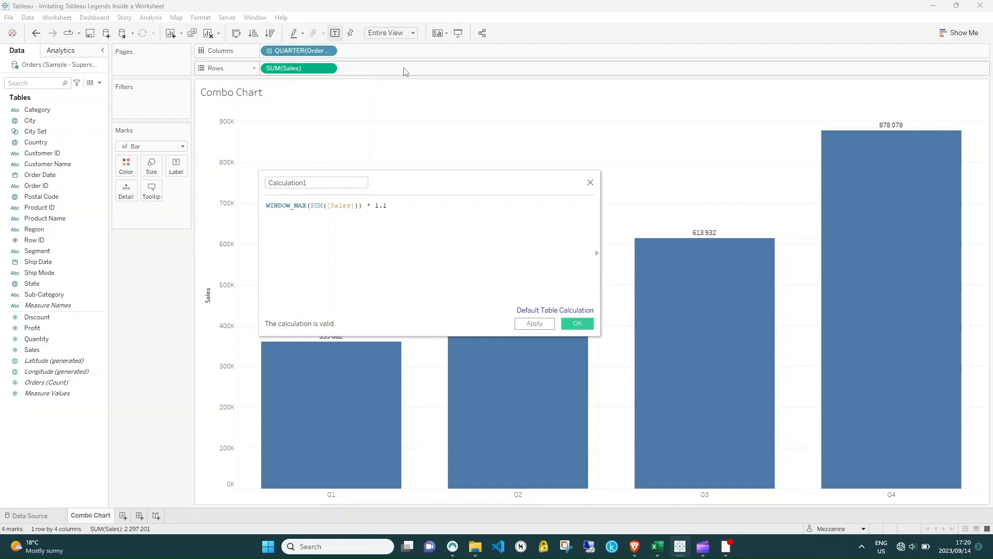
key(ctrl+a)
key(ctrl+c)
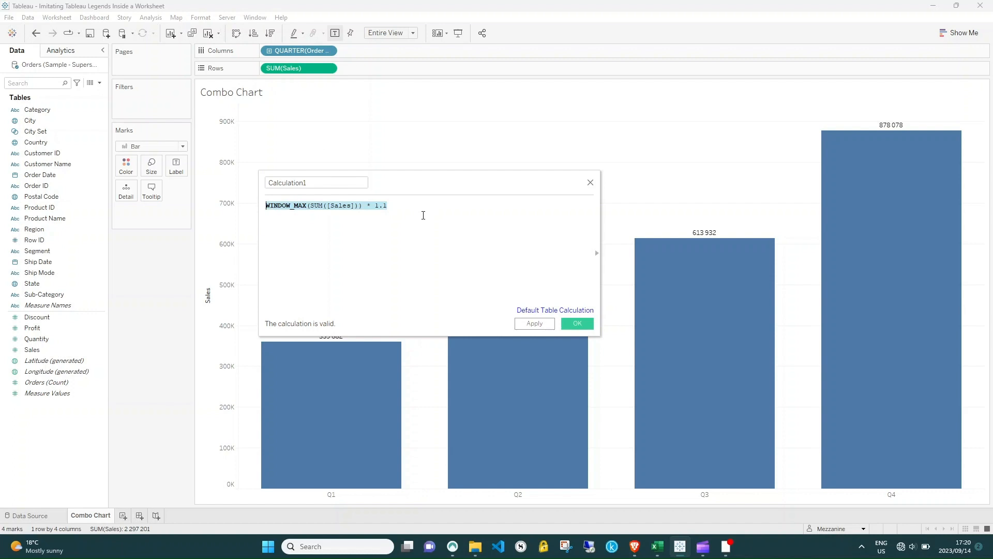
Close the calculation editor without saving and add the copied formula to Rows as an ad-hoc calculation after SUM(Sales)
click(590, 182)
double_click(398, 68)
key(ctrl+v)
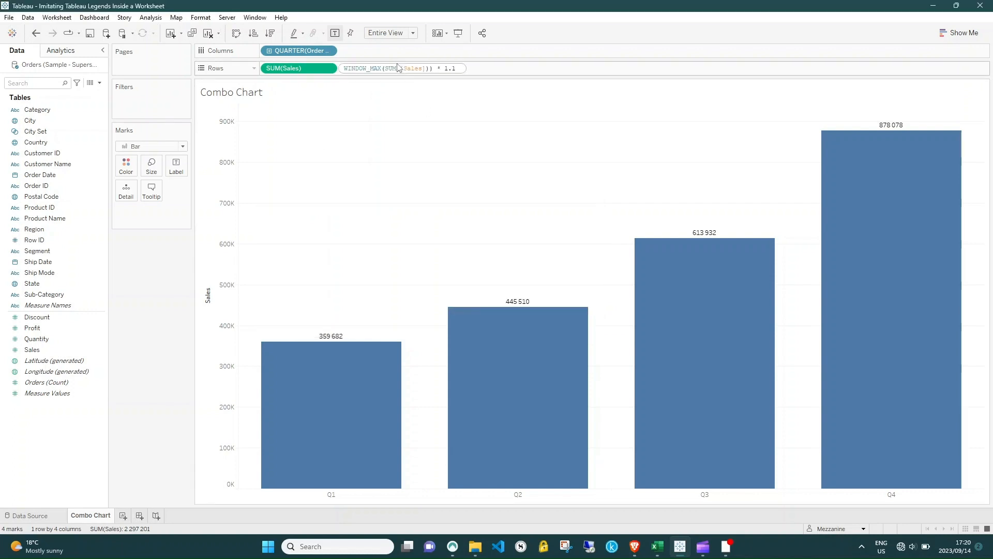
key(Return)
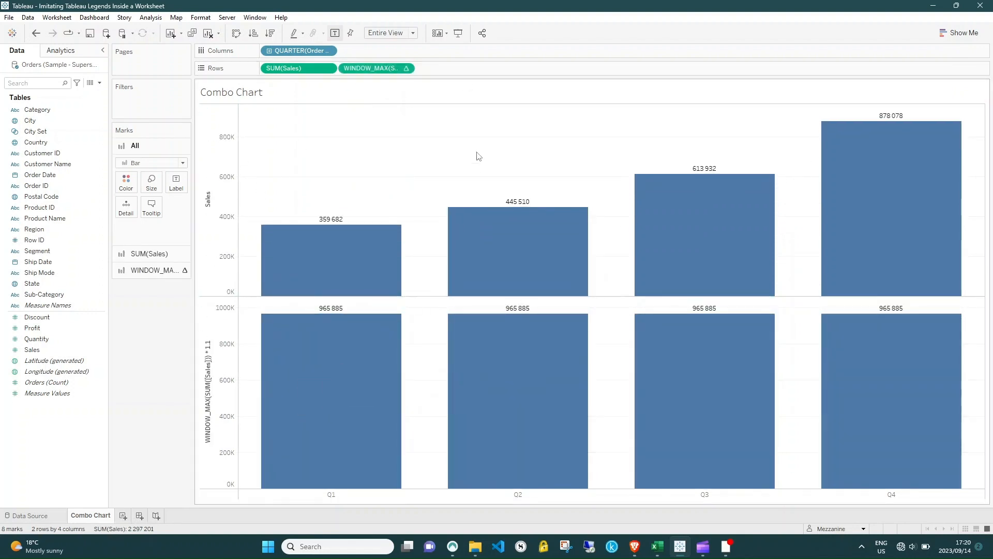
Set the WINDOW_MAX mark type to Circle and combine it with Sales as a dual axis
click(155, 270)
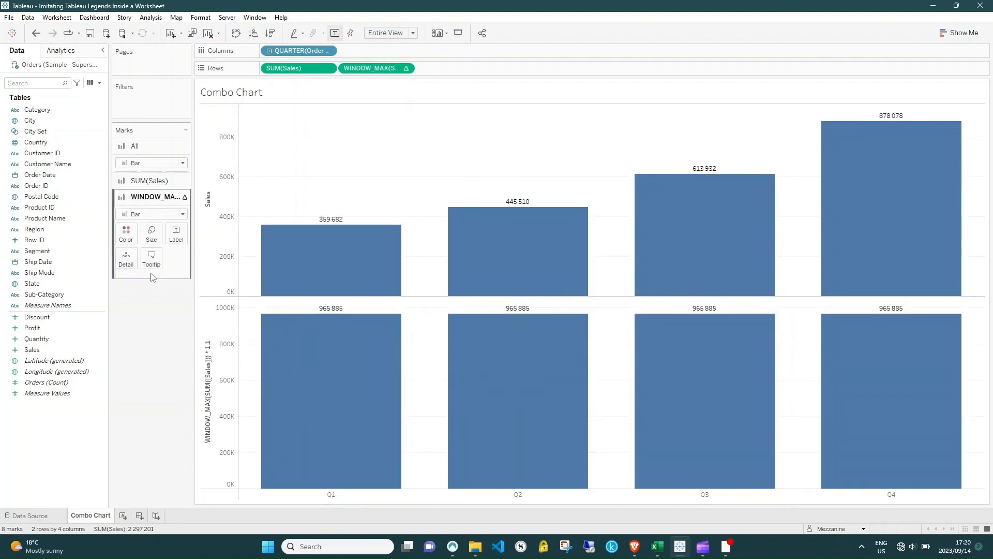
click(150, 195)
click(141, 264)
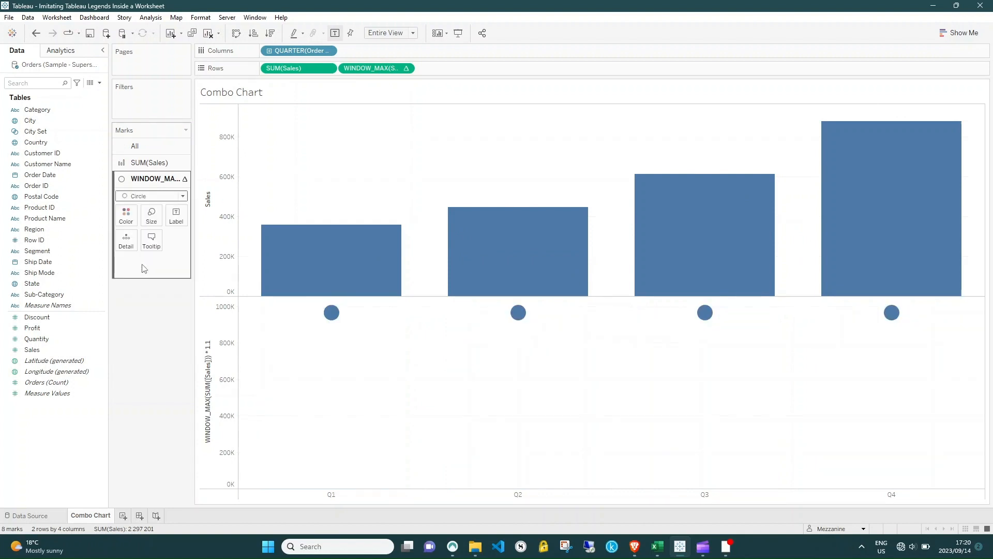
right_click(365, 69)
click(403, 184)
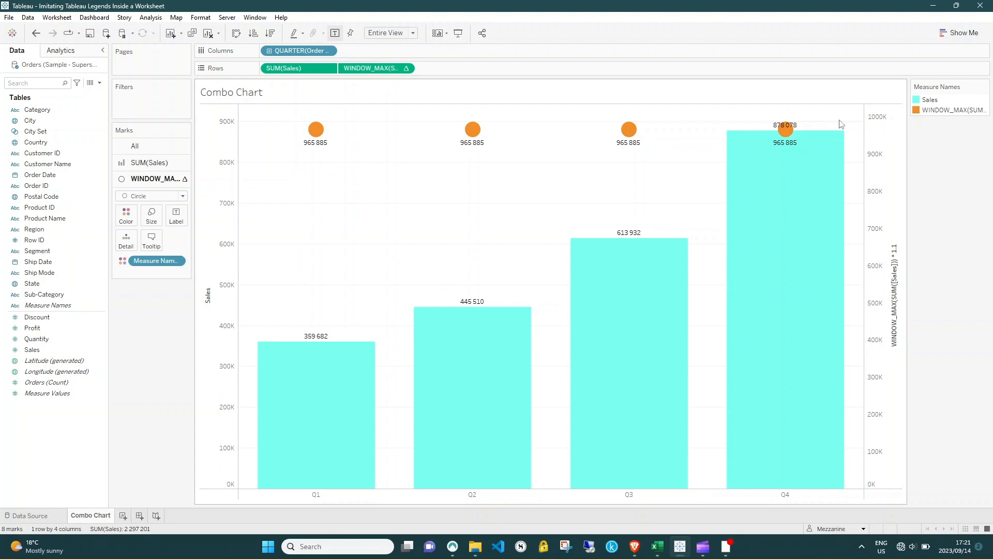
Synchronize the WINDOW_MAX axis with the Sales axis and hide the WINDOW_MAX axis header
right_click(880, 125)
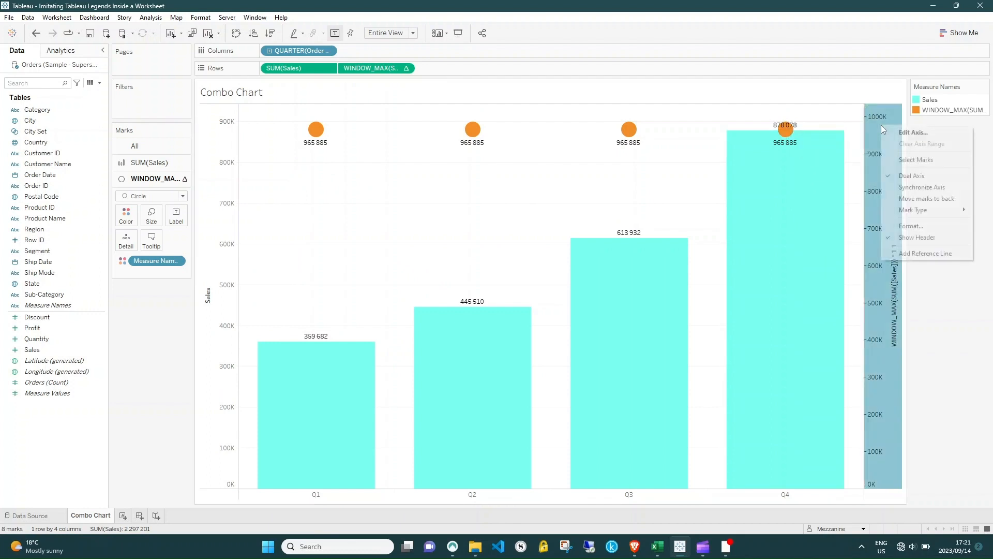
click(921, 187)
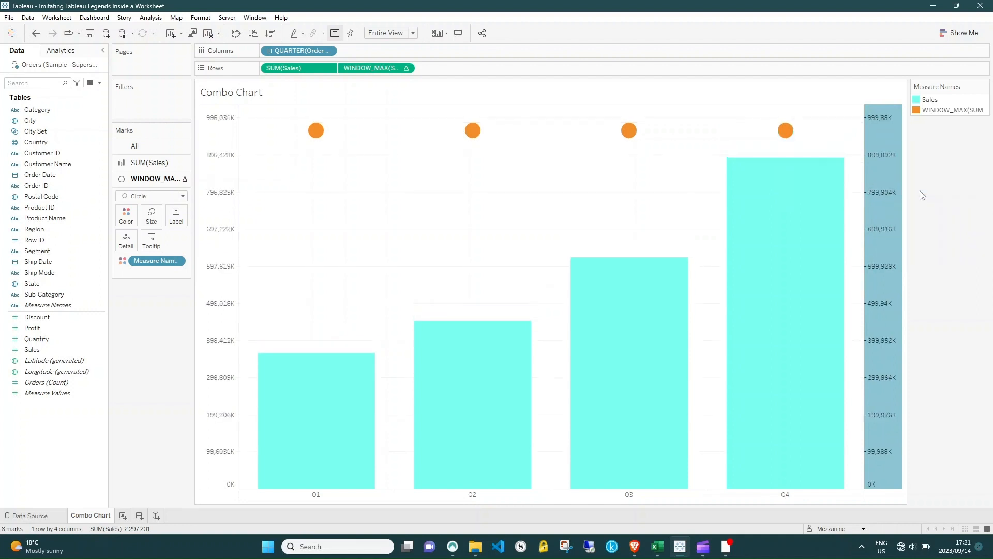
right_click(882, 145)
click(926, 259)
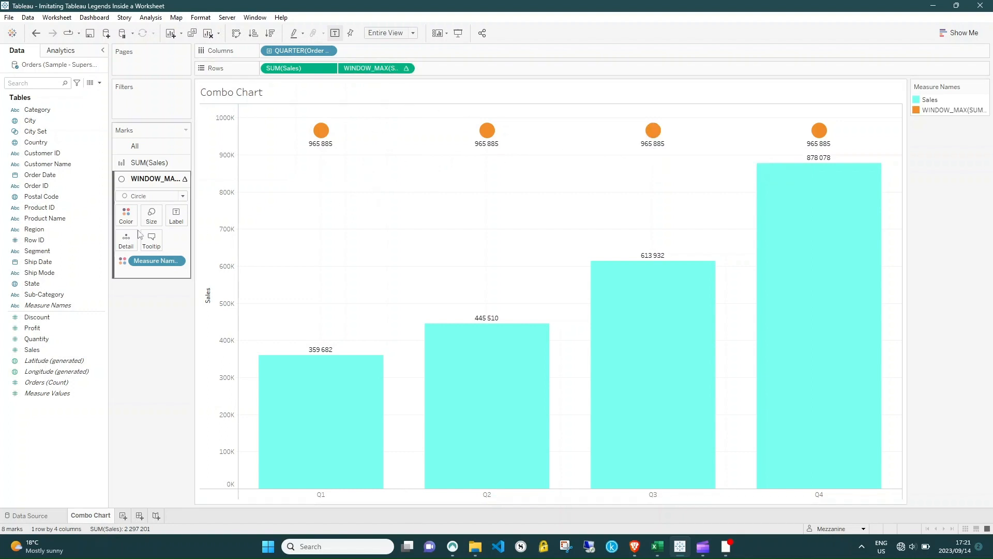
Label the WINDOW_MAX circles with the distinct count of Order ID, CNTD(Order ID)
drag(33, 187, 176, 216)
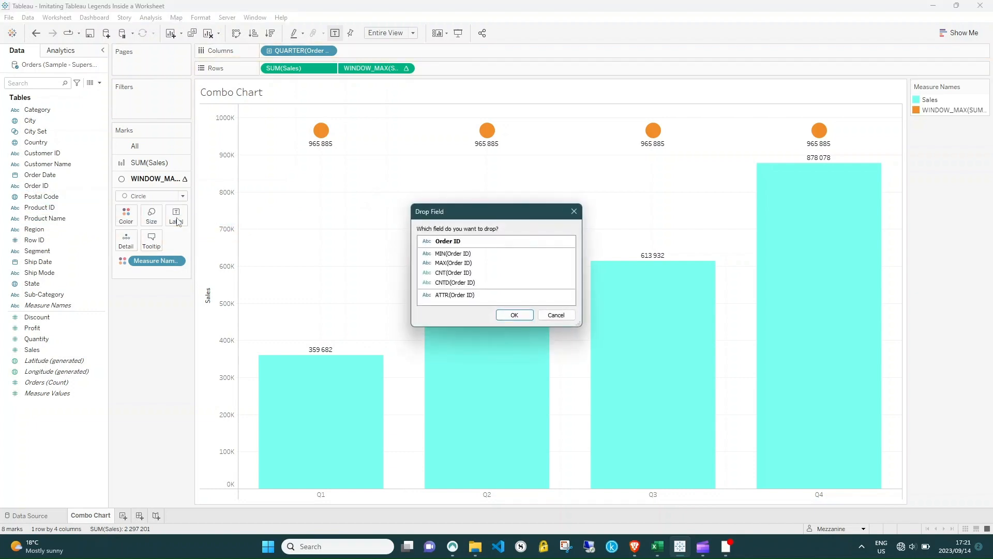
click(484, 284)
click(513, 315)
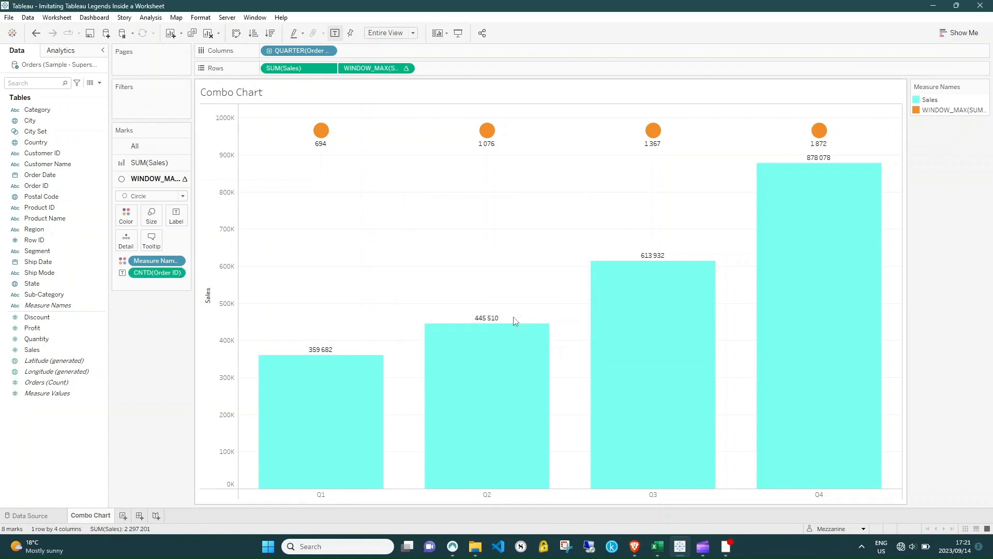
Assign the grey colour of the Automatic palette to the WINDOW_MAX(SUM([Sales])) * 1.1 item
click(125, 215)
click(162, 249)
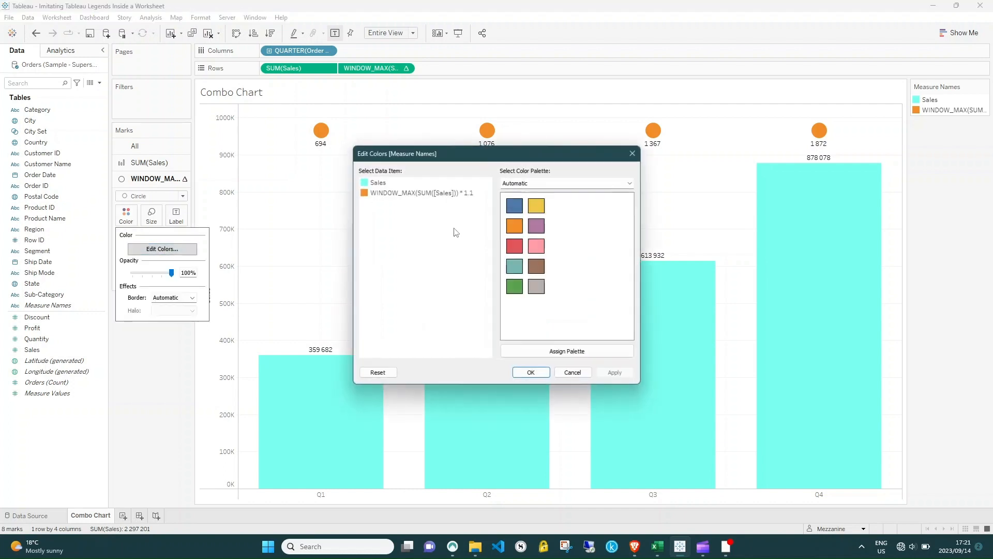
click(444, 194)
click(536, 286)
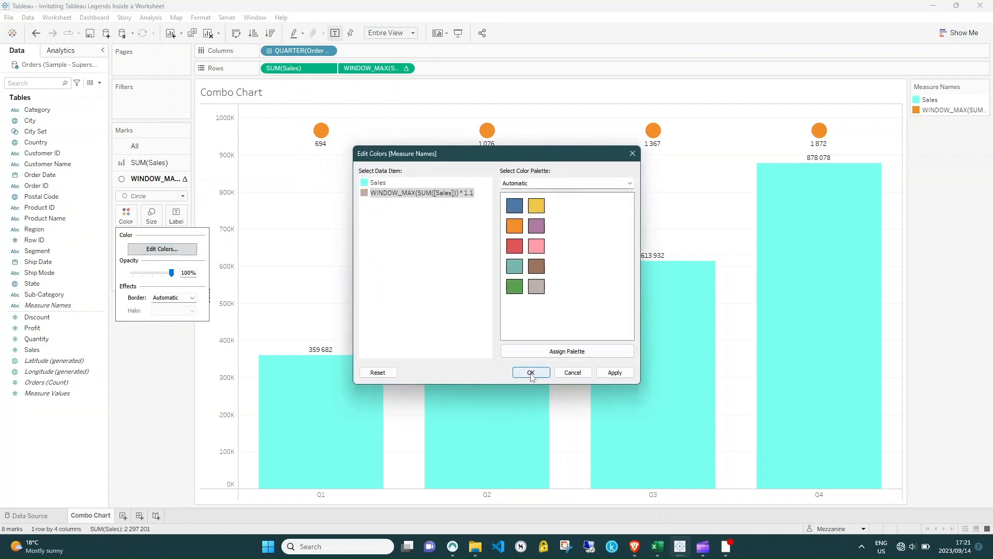
click(530, 373)
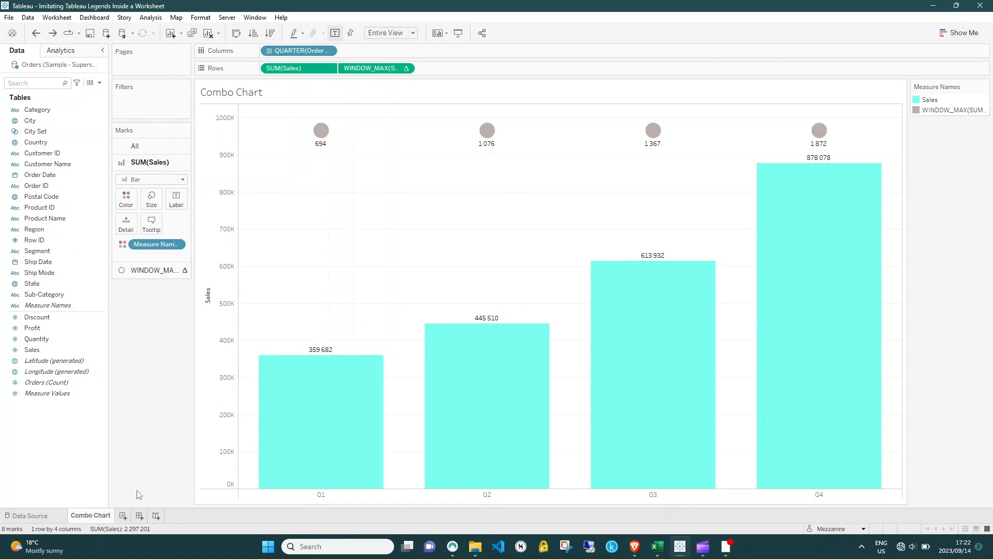
Create a new worksheet and name it Legend
click(126, 517)
double_click(126, 515)
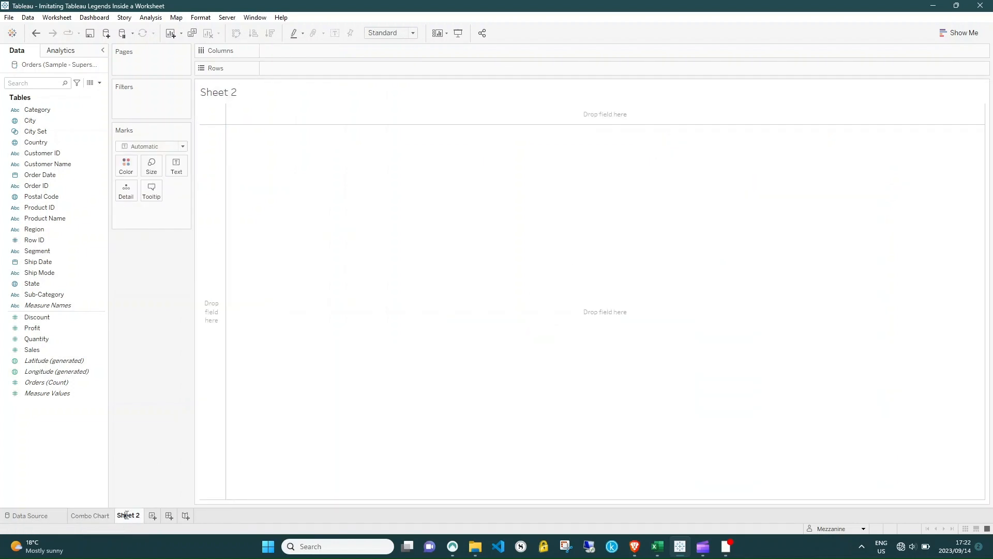
text(Legend)
key(Return)
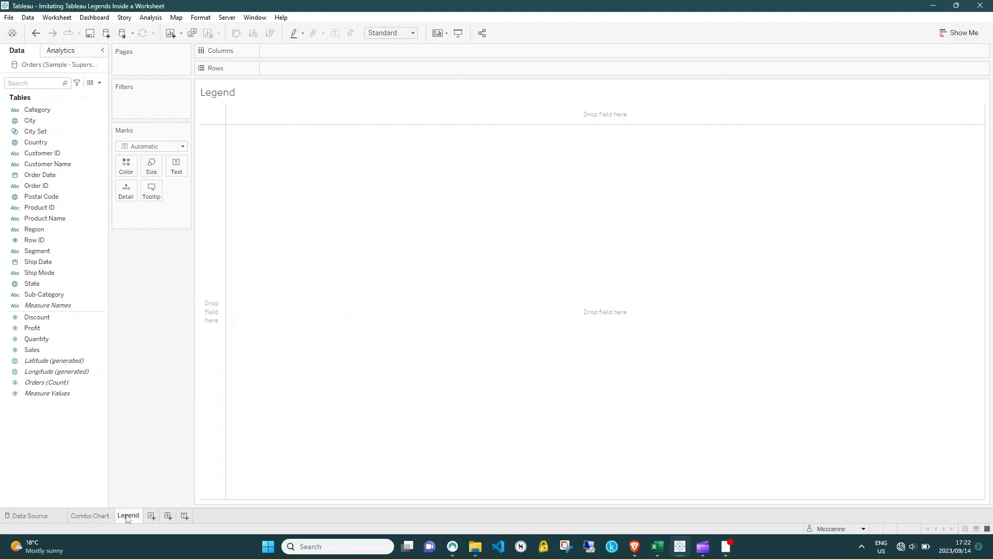
Add Measure Values as text and replace CNT(Orders) among the measures with CNTD(Order ID)
drag(67, 398, 176, 164)
drag(55, 187, 155, 261)
click(498, 260)
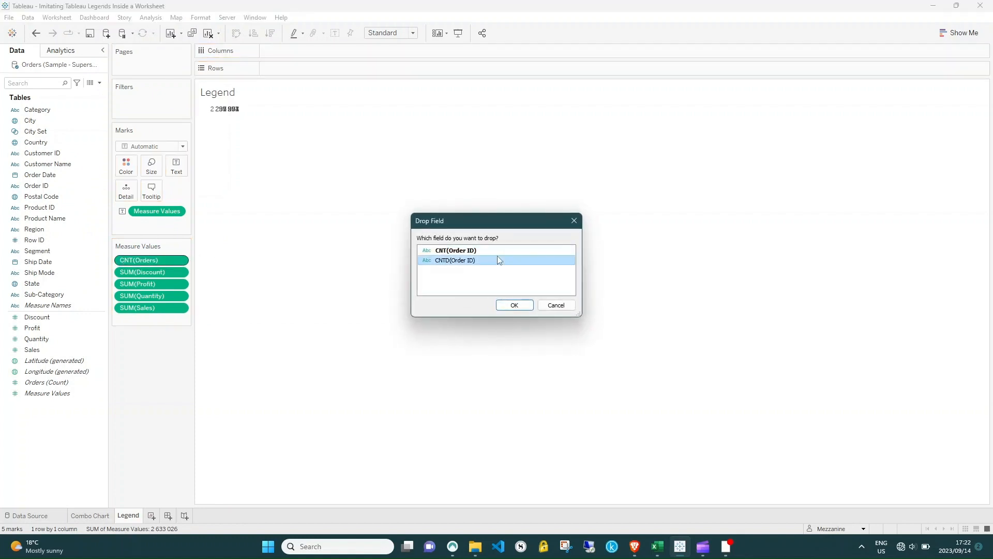
click(518, 305)
Remove SUM(Discount), SUM(Profit) and SUM(Quantity) from the Measure Values
click(168, 284)
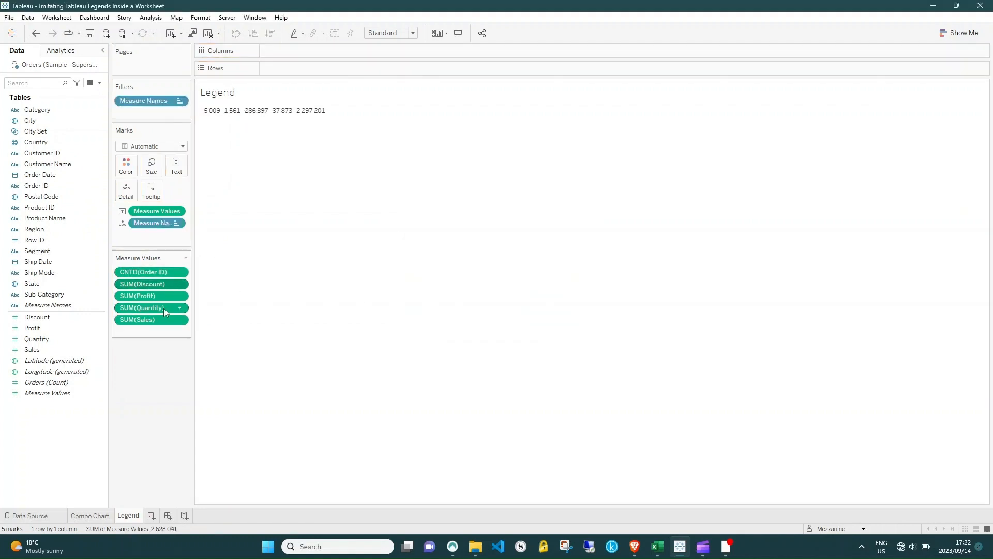
shift+click(164, 306)
right_click(163, 306)
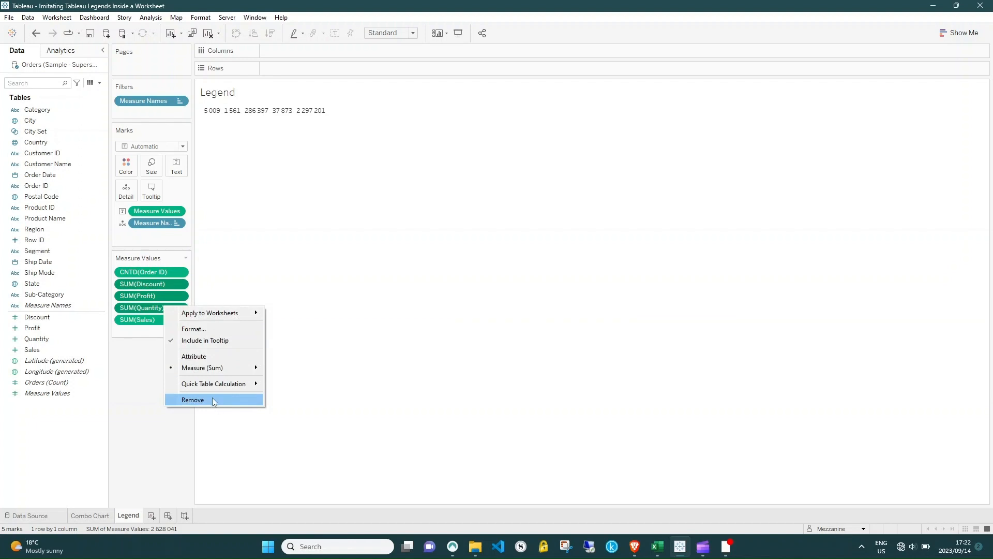
click(212, 400)
Set the mark type to Shape and assign Measure Names to both Shape and Color
click(146, 147)
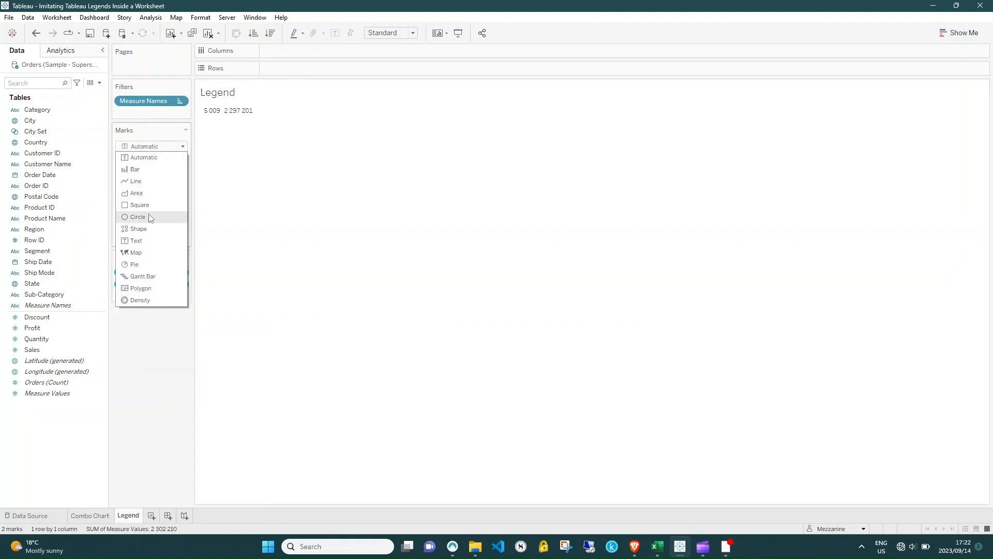
click(149, 228)
drag(149, 227, 127, 165)
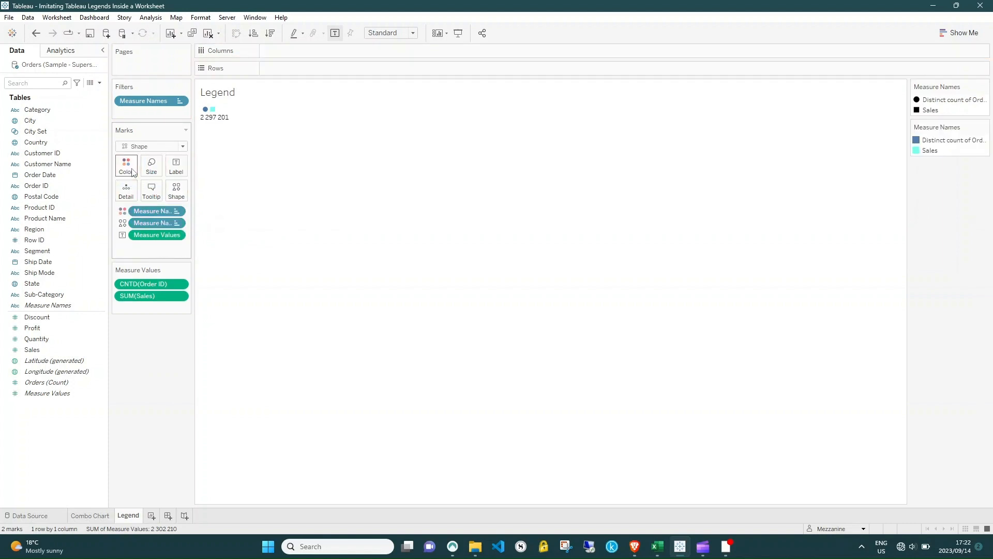
Add Measure Names to Columns, move Measure Values from Label to Detail, and label the marks with Measure Names
drag(153, 210, 304, 55)
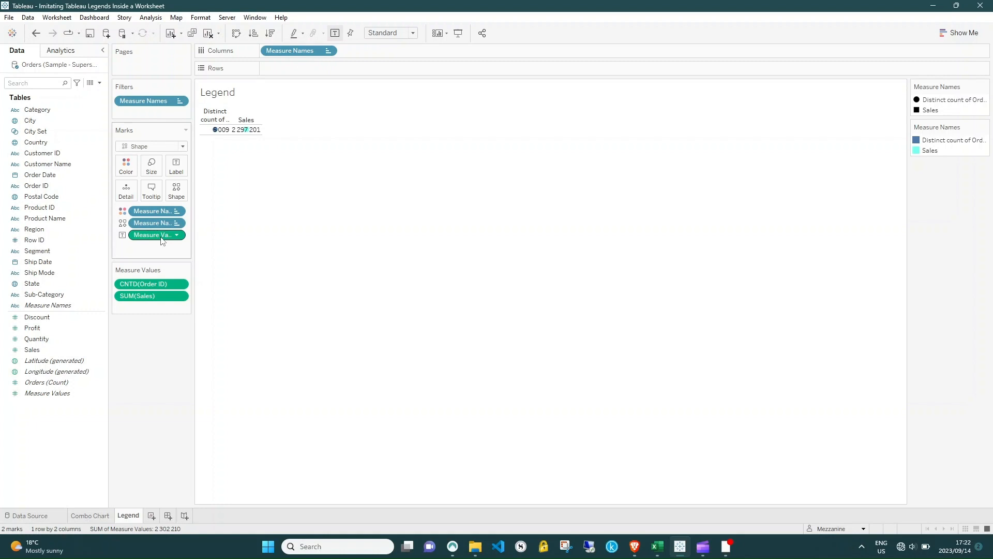
drag(161, 235, 133, 197)
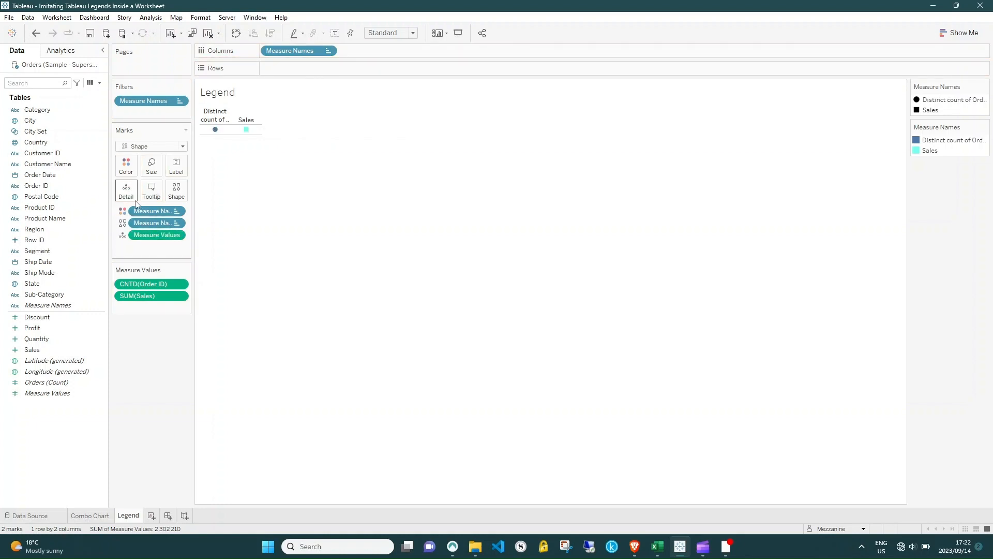
drag(147, 223, 179, 171)
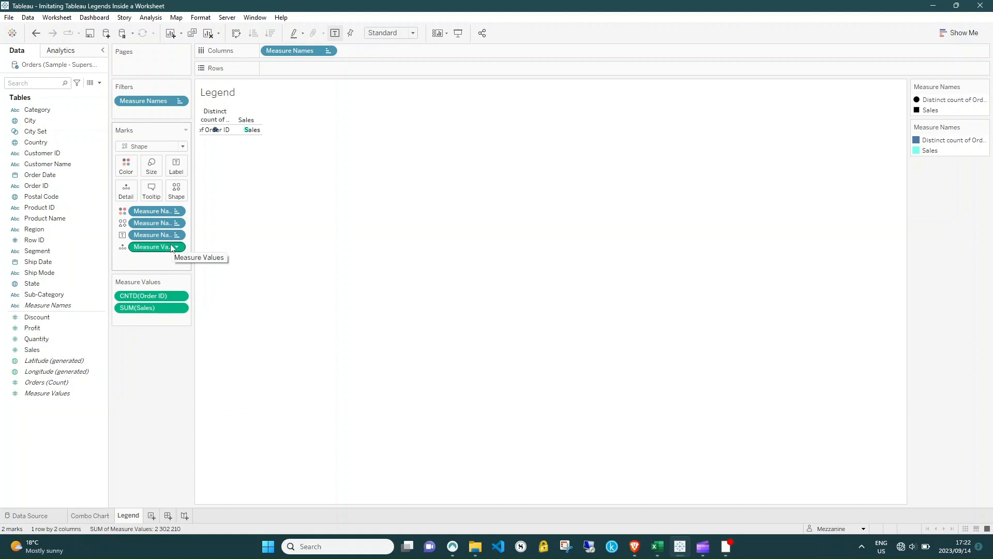
Change the alias of the Distinct count of Order ID legend item to "Total Orders"
click(954, 140)
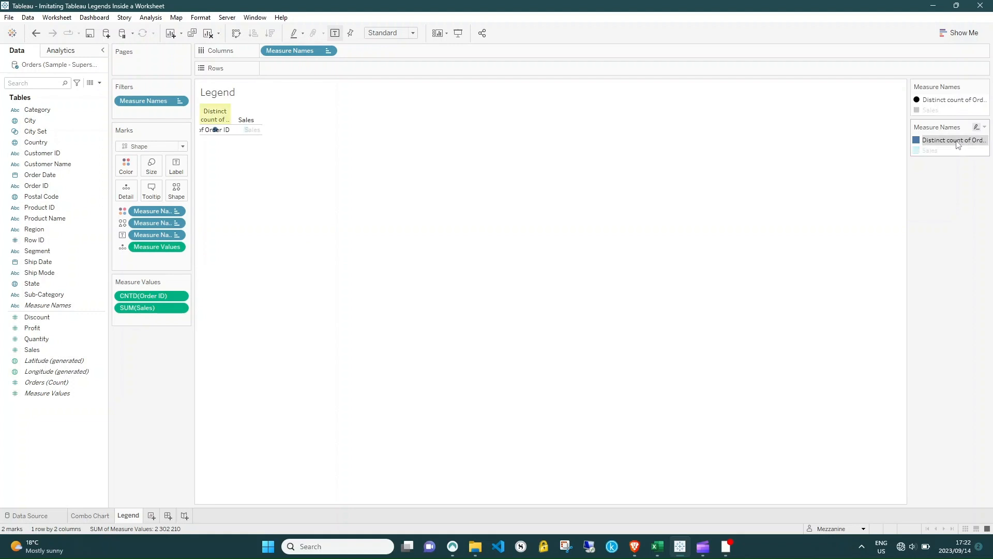
right_click(957, 140)
click(897, 198)
text(Total Ord)
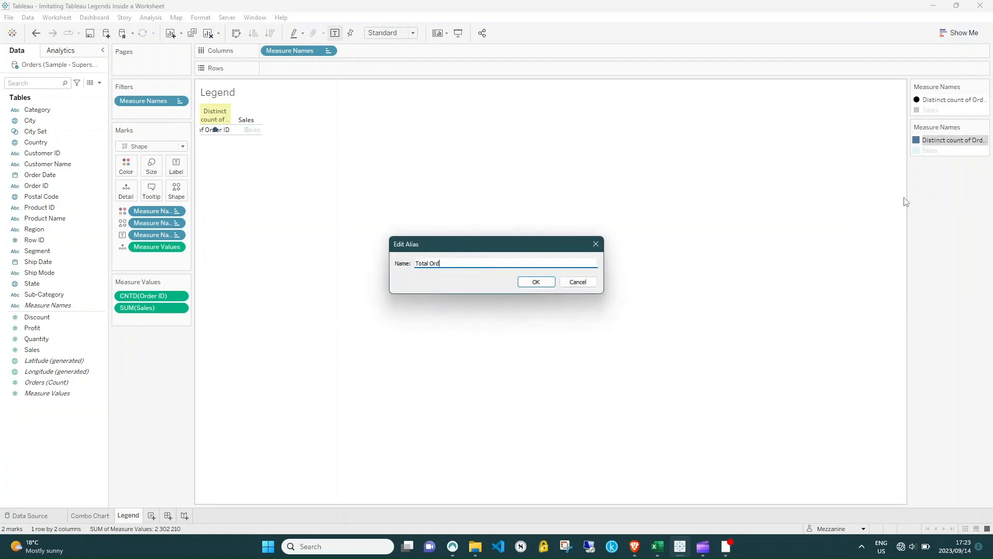
text(ers)
key(Return)
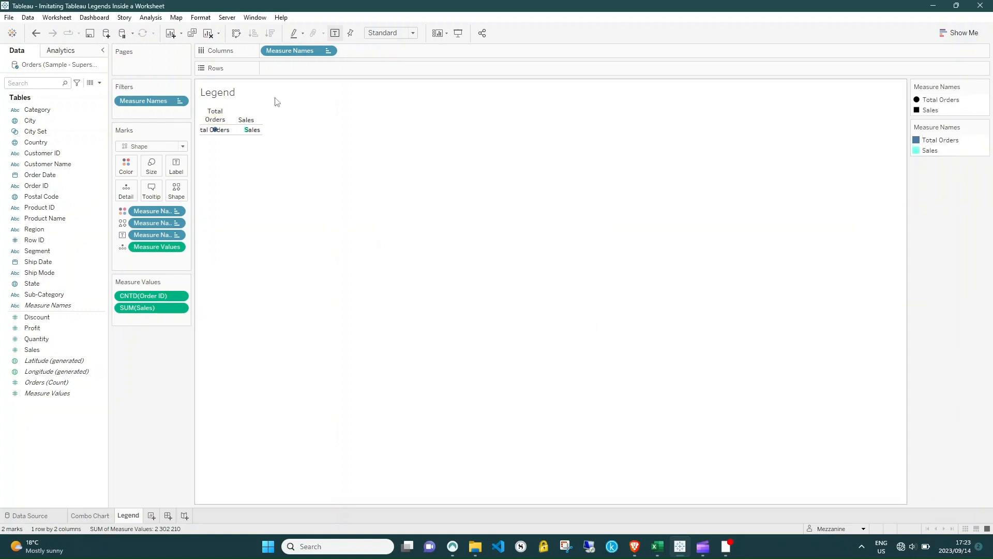
Hide the Measure Names column headers above the legend marks
right_click(216, 119)
click(250, 187)
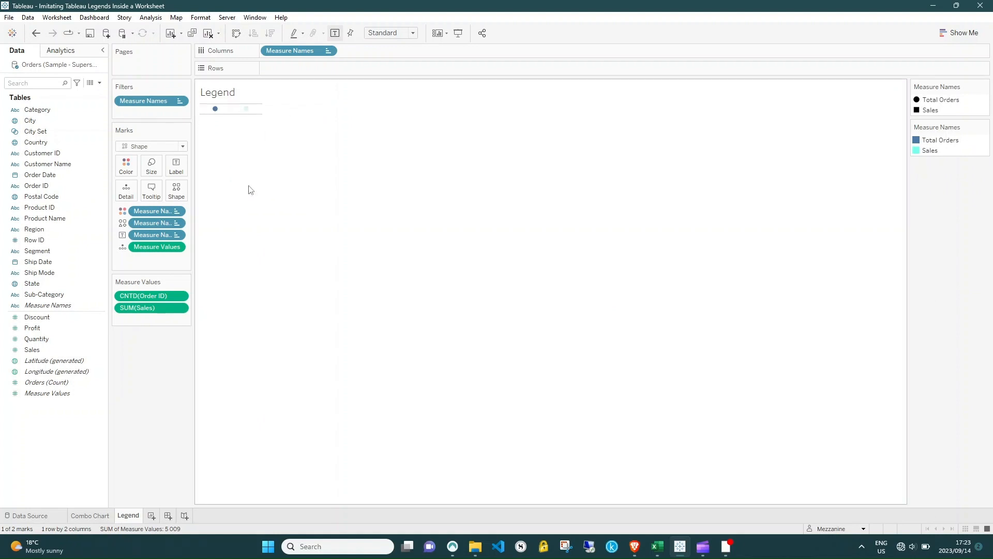
click(229, 144)
Set the horizontal alignment of the mark labels to Right
click(175, 165)
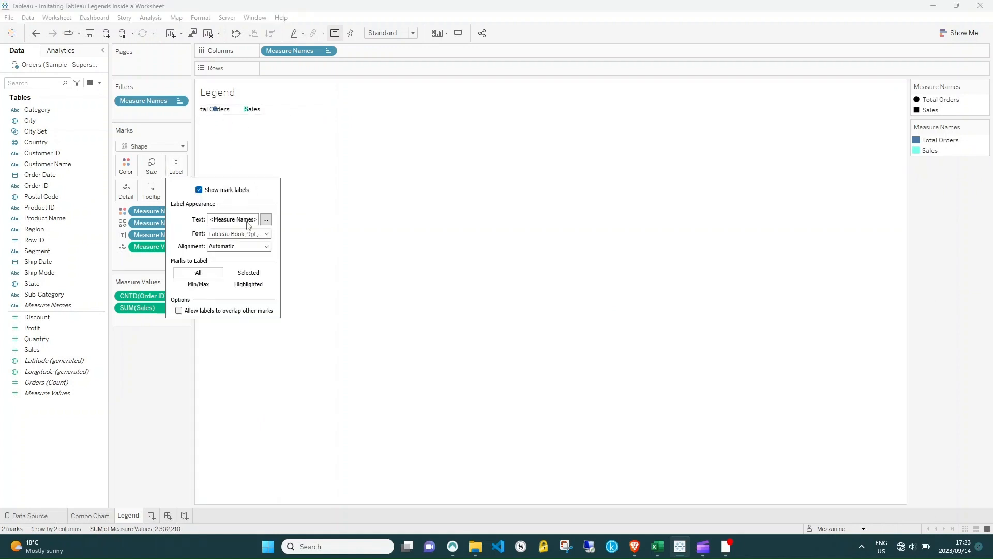
click(266, 247)
click(246, 287)
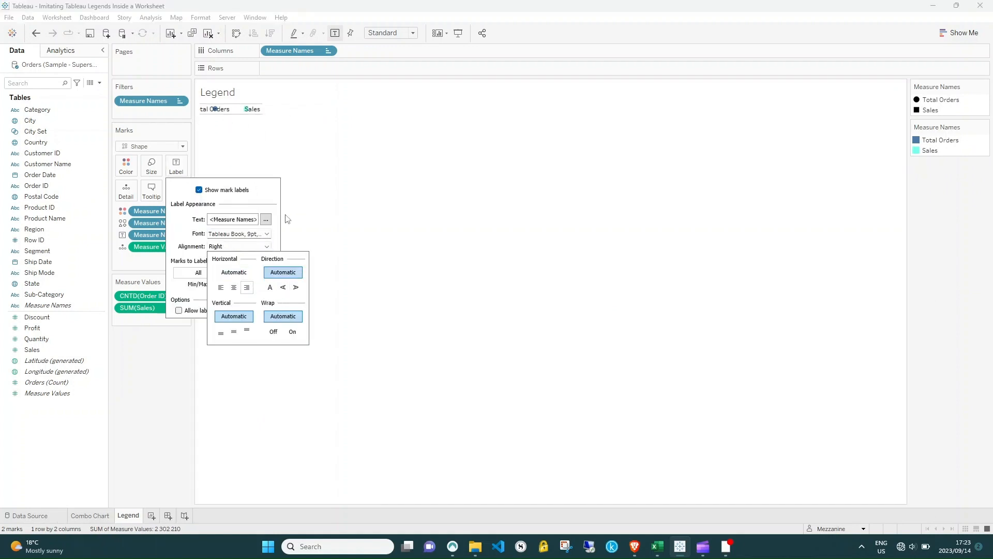
click(288, 219)
Try the Fit Width view, return to Standard fit, and widen the legend columns
click(391, 33)
click(383, 43)
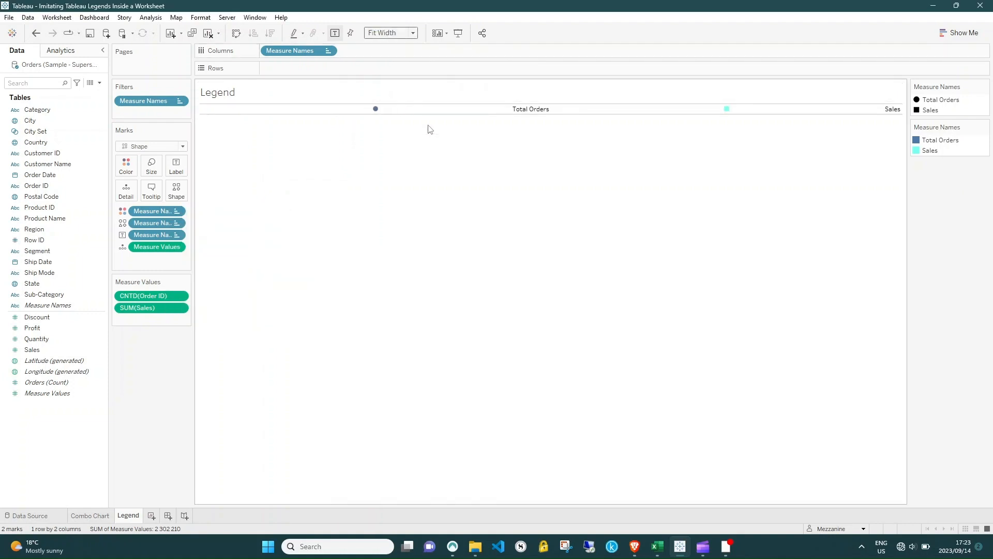
click(413, 33)
click(383, 43)
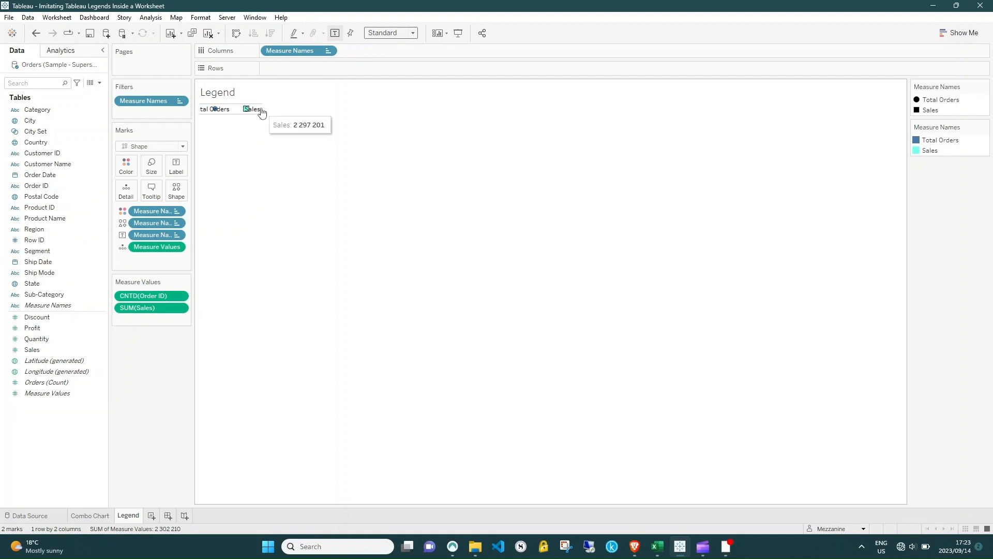
drag(327, 117, 339, 113)
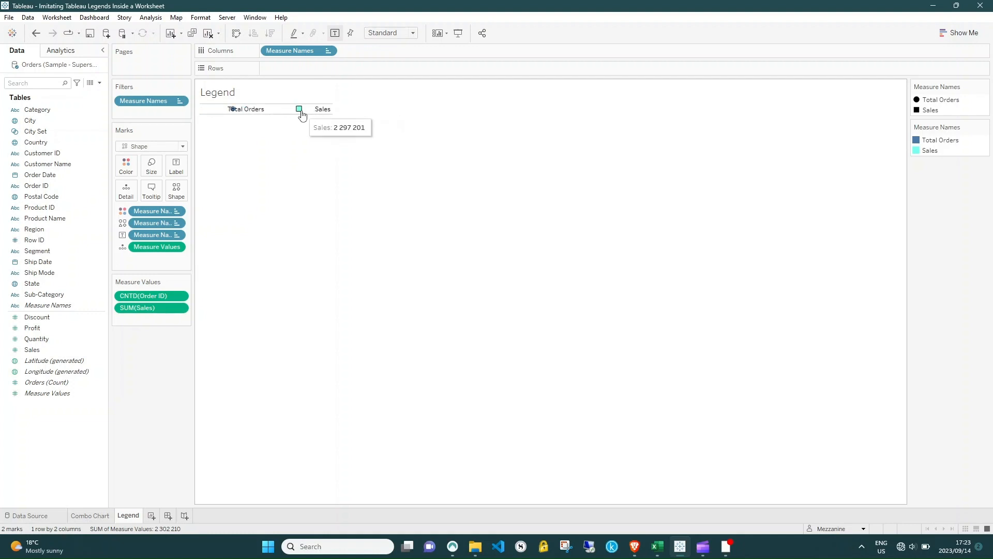
Add the ad hoc calculation MAX(1.1) to Columns after Measure Names
mouse_move(227, 116)
double_click(393, 51)
text(max)
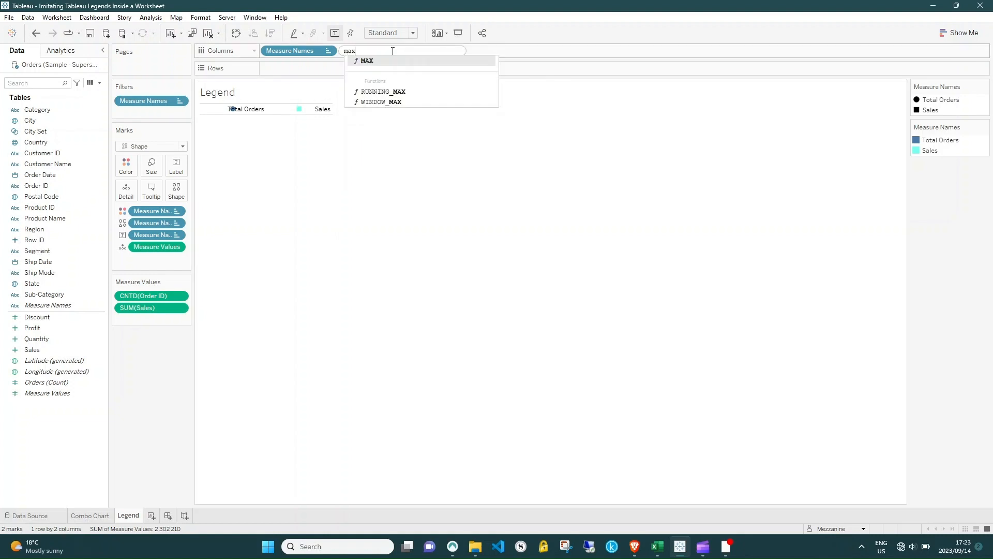
text((1.1)
key(Return)
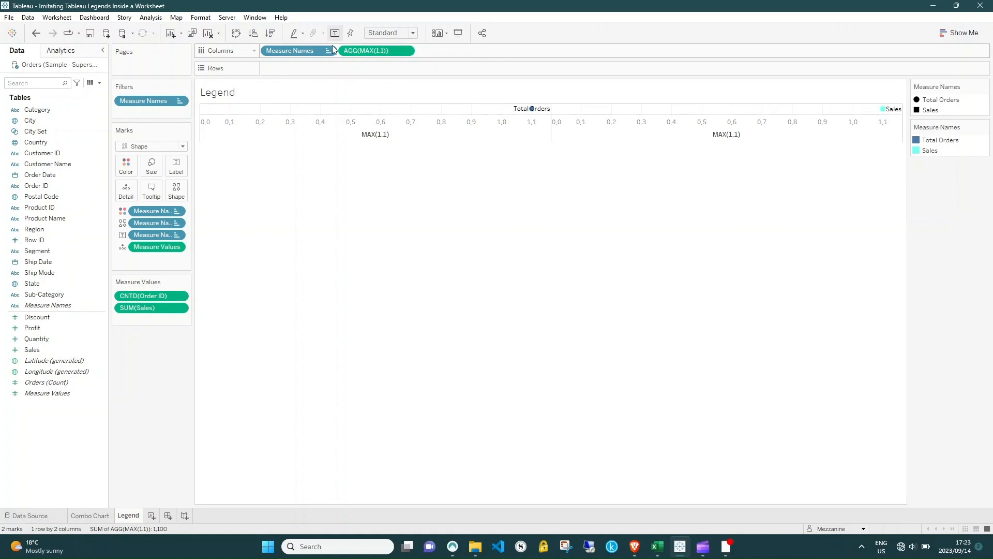
Set the range of the MAX(1.1) axis to Fixed
right_click(365, 119)
click(377, 127)
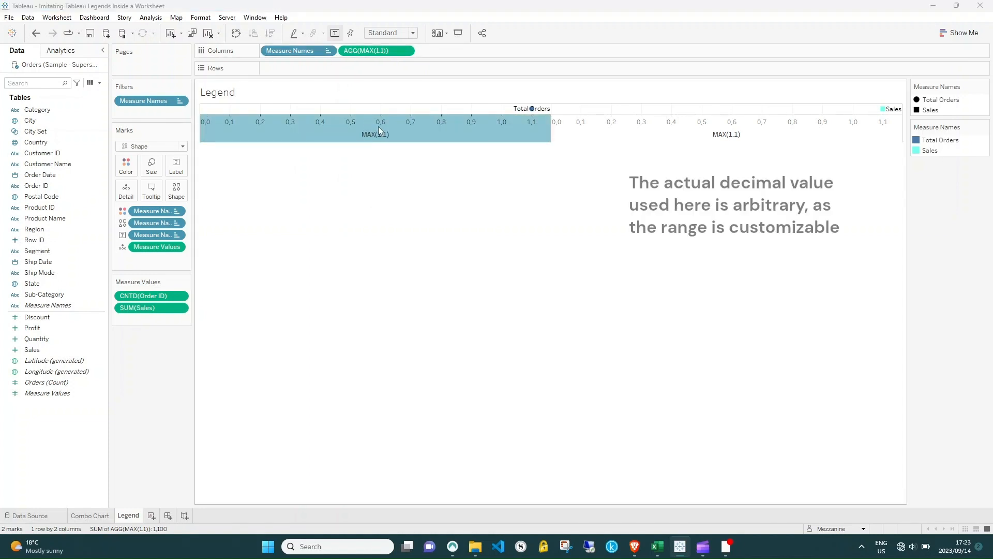
click(407, 191)
double_click(525, 227)
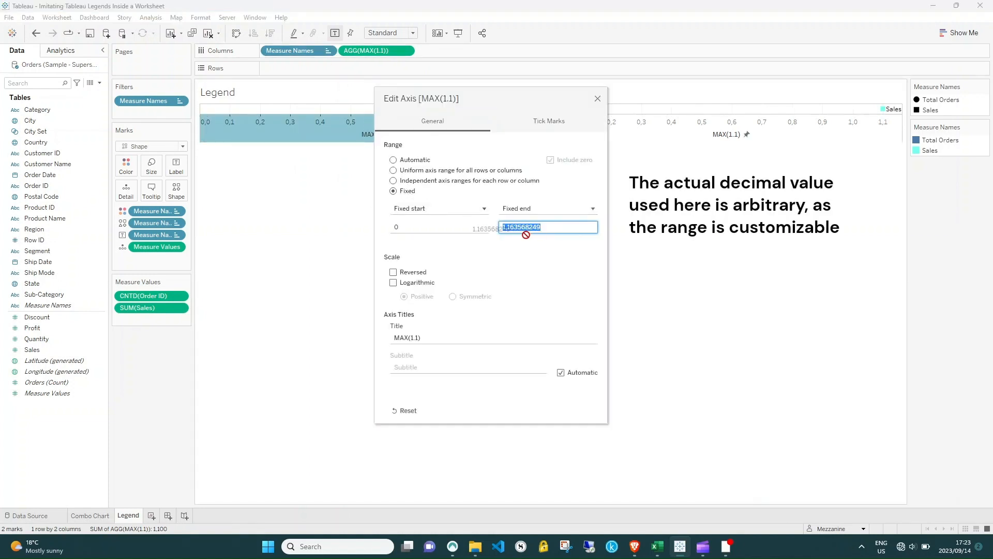
click(597, 99)
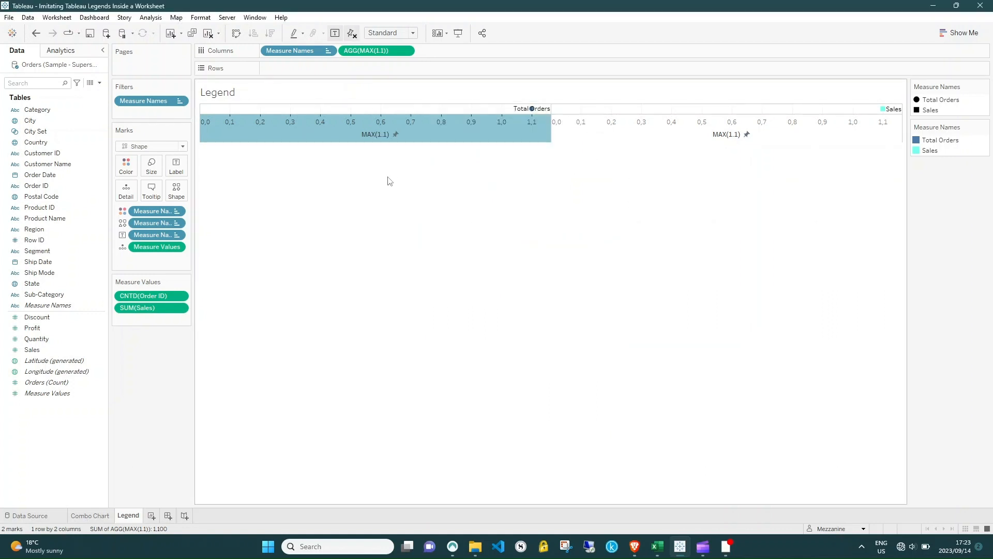
Try replacing the MAX(1.1) calculation on Columns with MAX(0), and undo the replacement
double_click(378, 51)
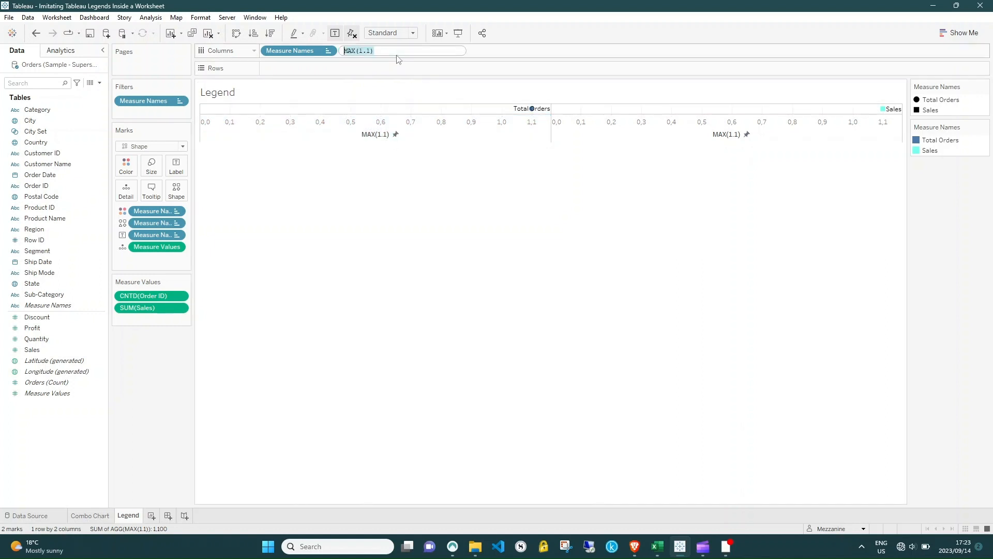
text(MAX(0))
key(Return)
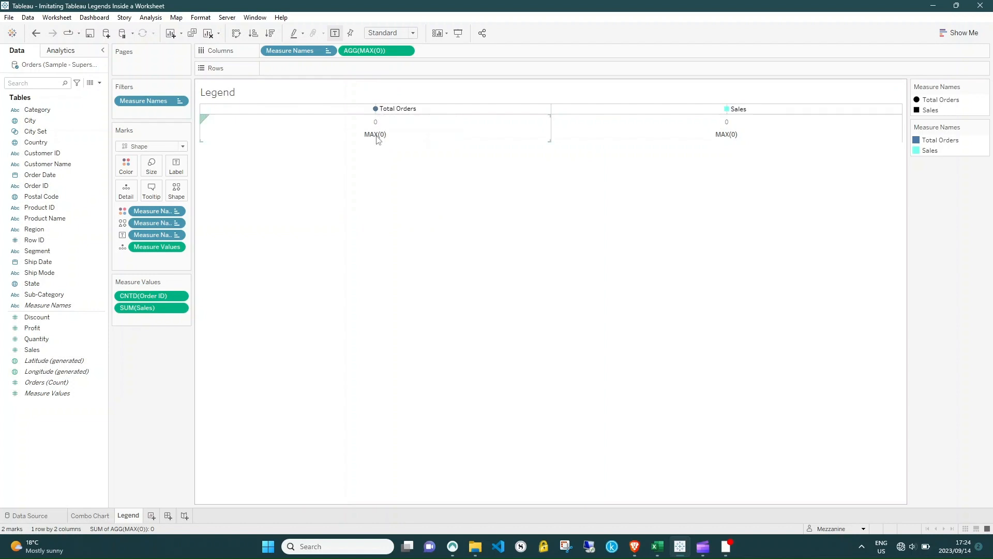
mouse_move(389, 112)
drag(718, 110, 559, 107)
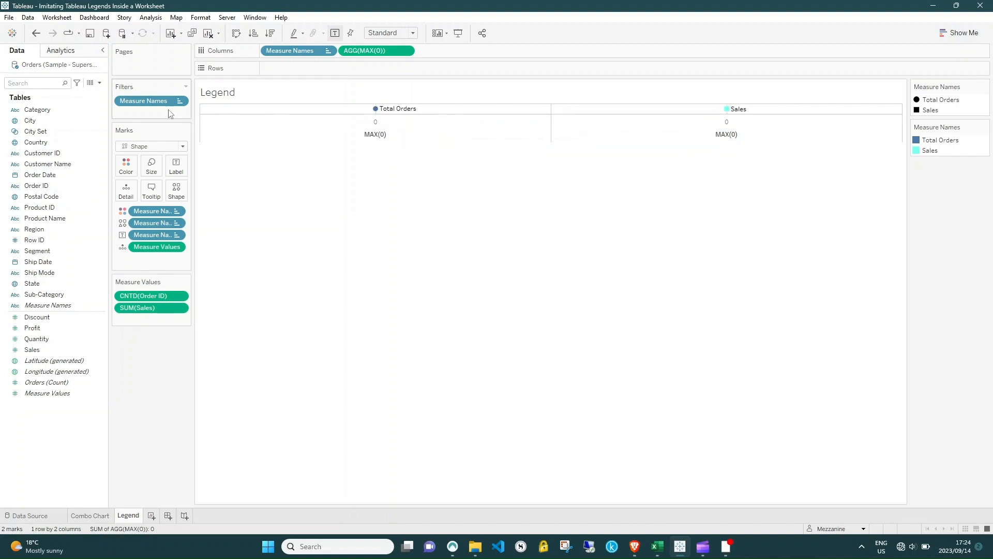
click(35, 34)
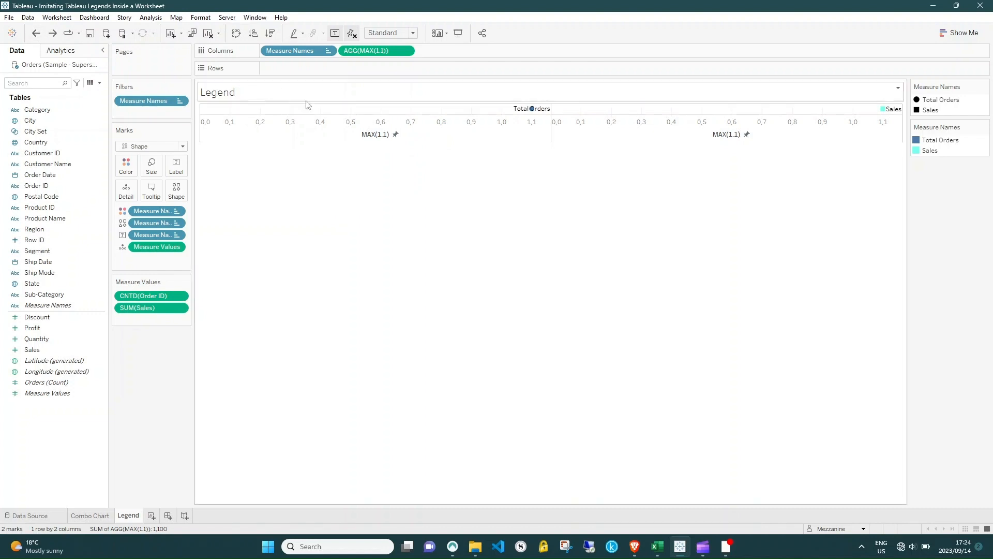
Set the fixed range of the MAX(1.1) axis to start at .99 and end at 2
right_click(340, 129)
click(371, 135)
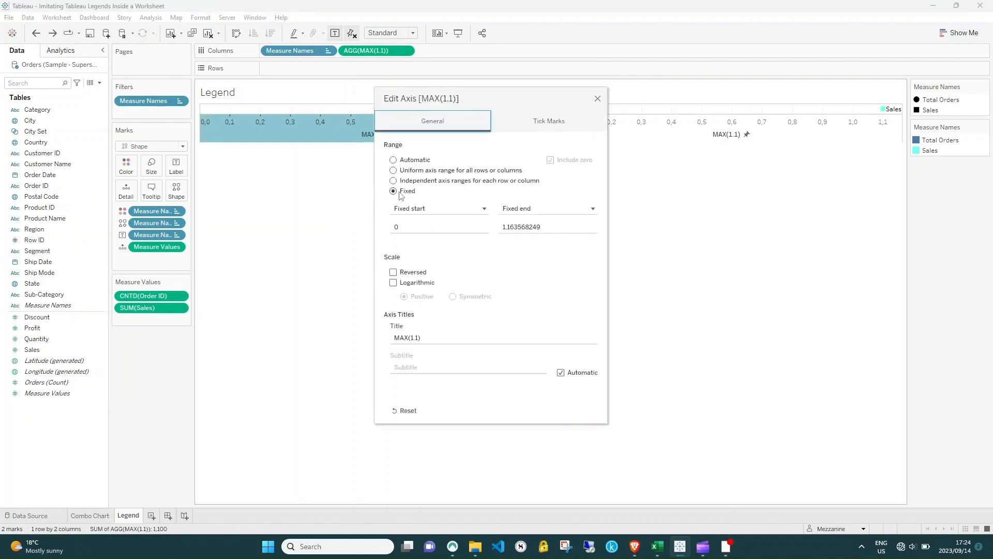
double_click(466, 225)
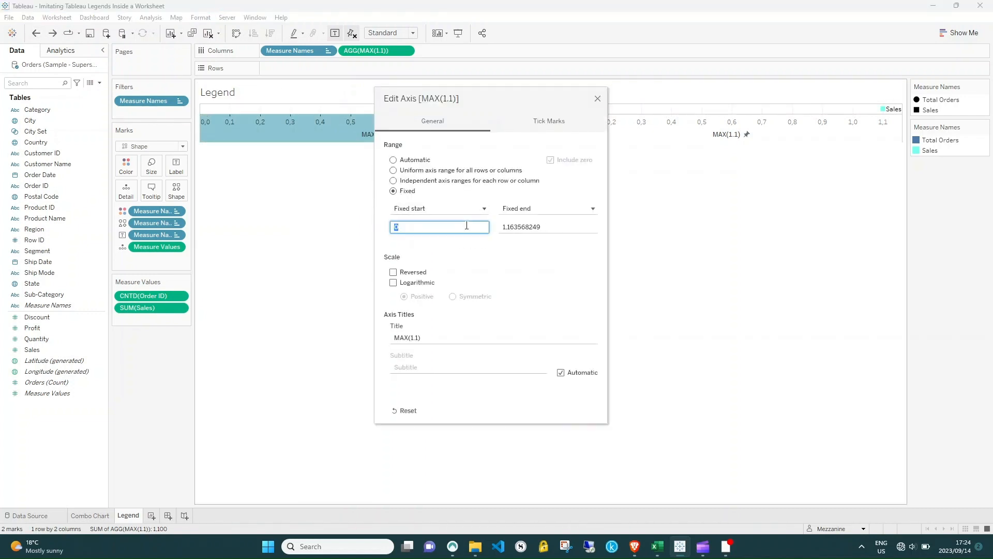
double_click(510, 226)
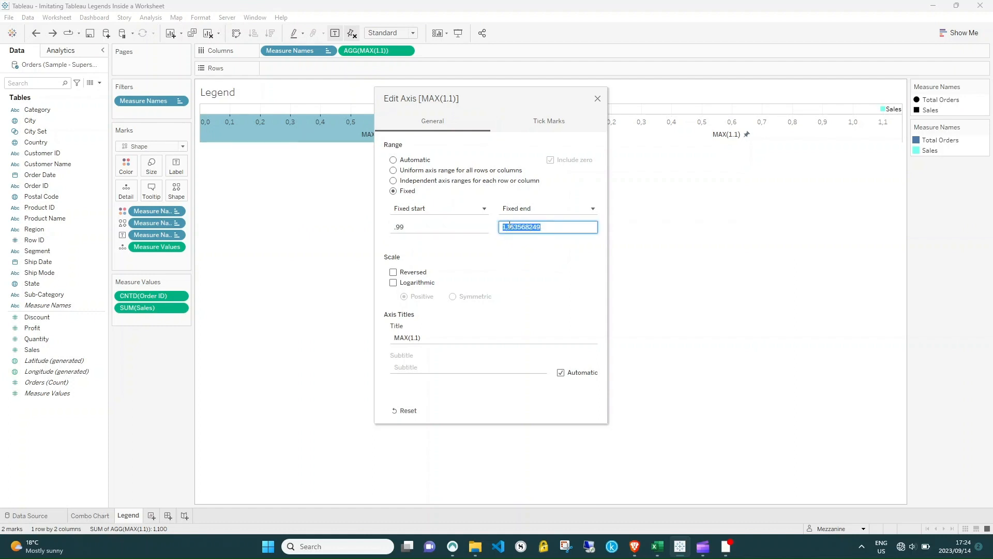
text(2)
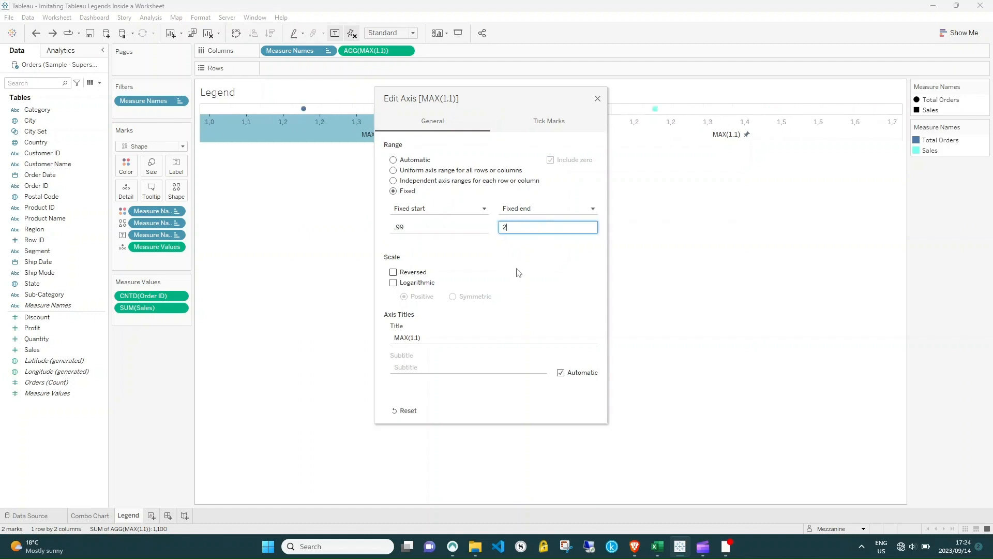
click(519, 281)
click(598, 99)
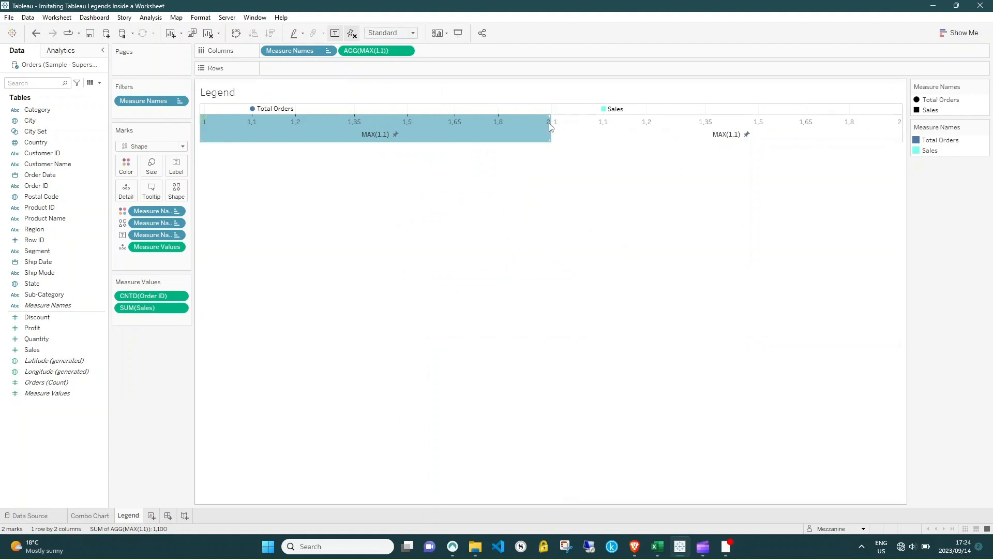
Narrow the legend columns so the two items sit close together, and hide the MAX(1.1) axis header
drag(315, 126, 261, 129)
right_click(215, 126)
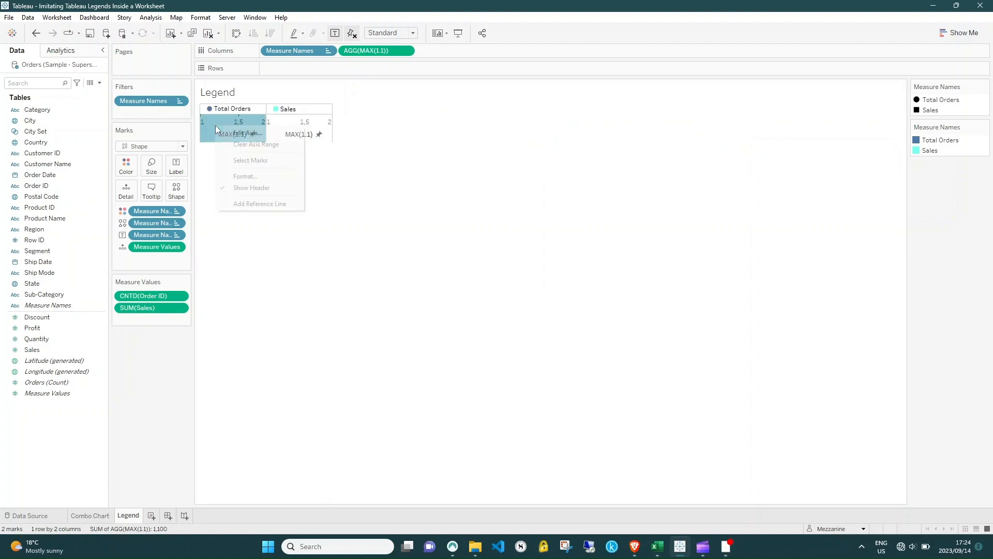
click(250, 188)
Assign the grey colour of the Automatic palette to Total Orders
click(126, 165)
click(161, 200)
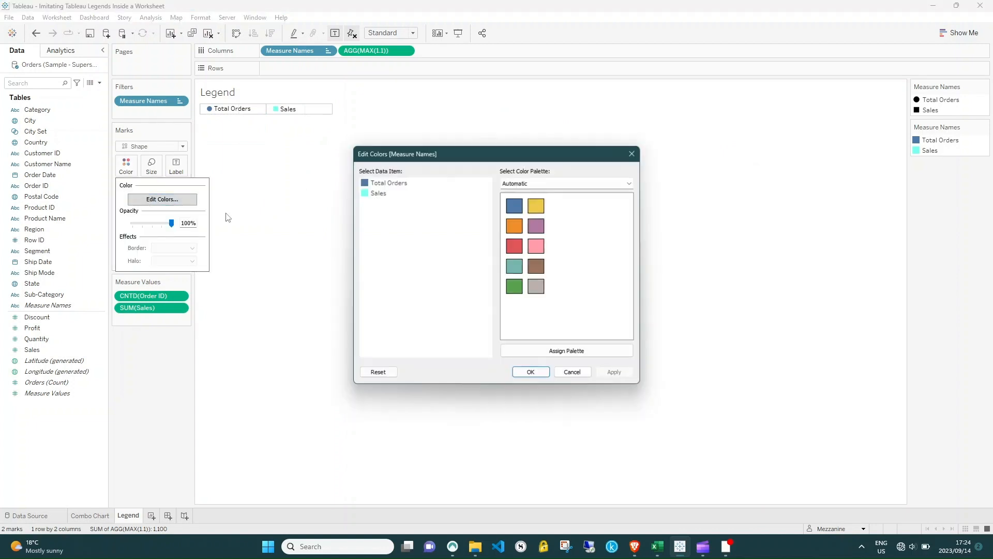
click(389, 182)
click(535, 286)
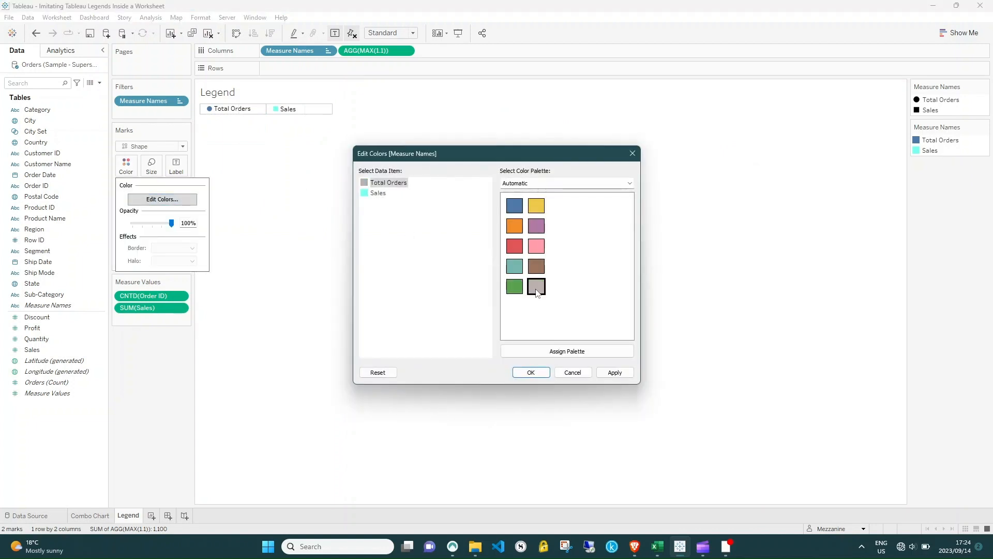
click(542, 374)
Increase the size of the legend shapes slightly
click(151, 166)
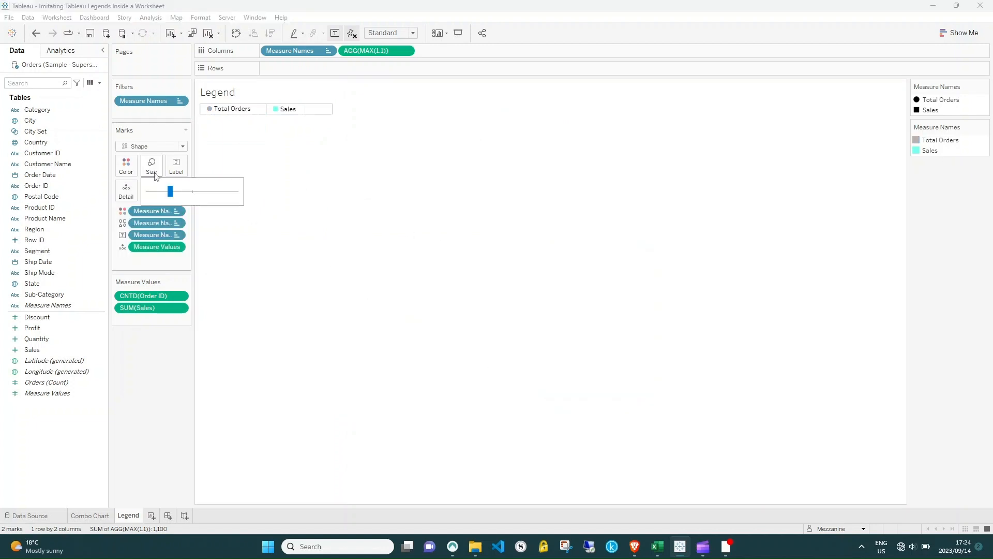
click(177, 193)
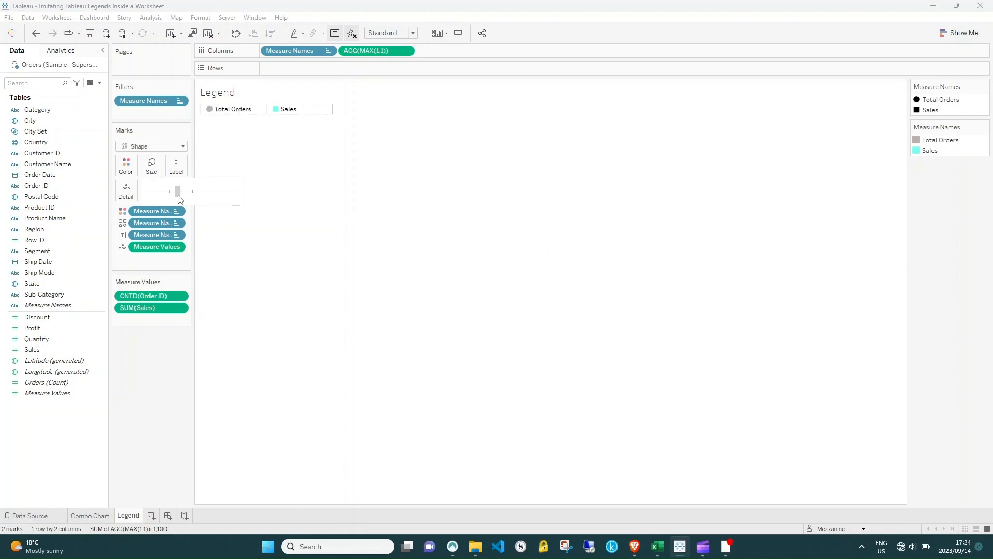
click(312, 211)
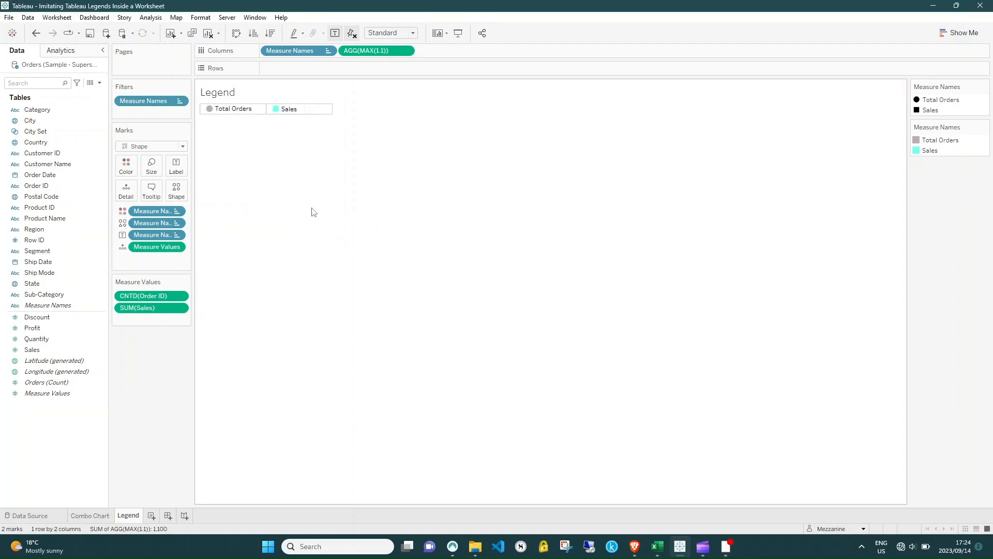
Open the sheet's border formatting and set the Grand Total pane and header borders to None
right_click(309, 114)
click(337, 166)
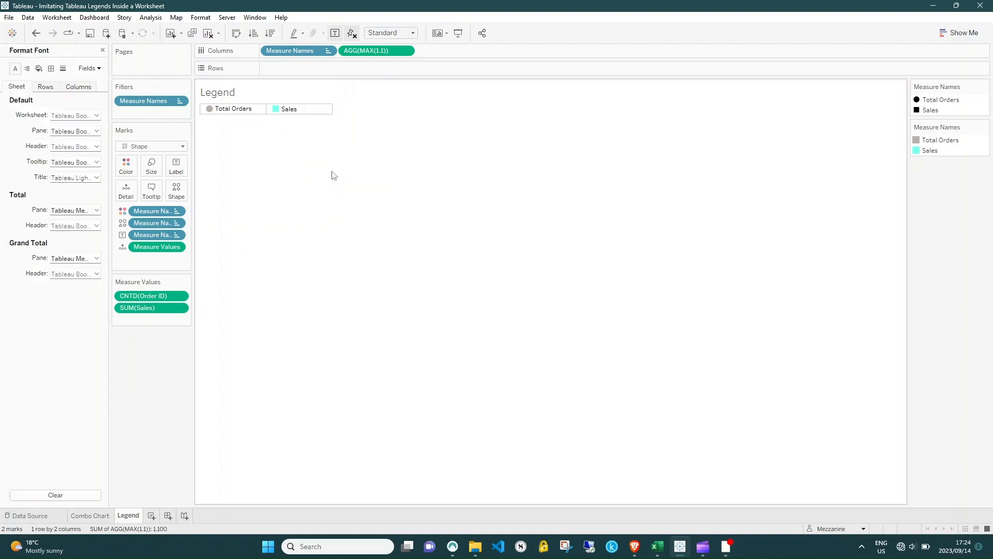
click(51, 68)
click(71, 229)
click(72, 239)
click(72, 243)
click(72, 254)
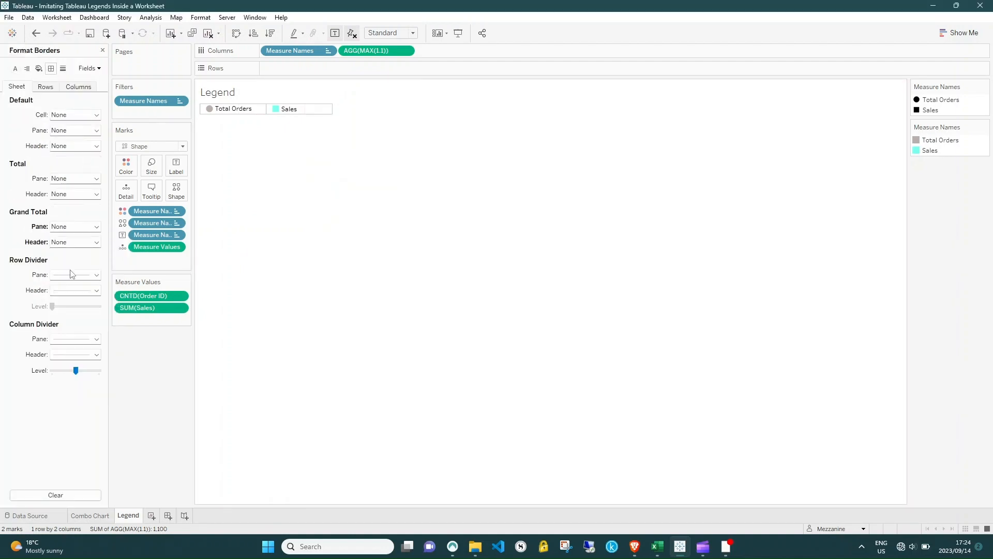
Remove the row divider and column divider borders from the legend sheet
click(72, 275)
click(73, 288)
click(87, 338)
click(88, 352)
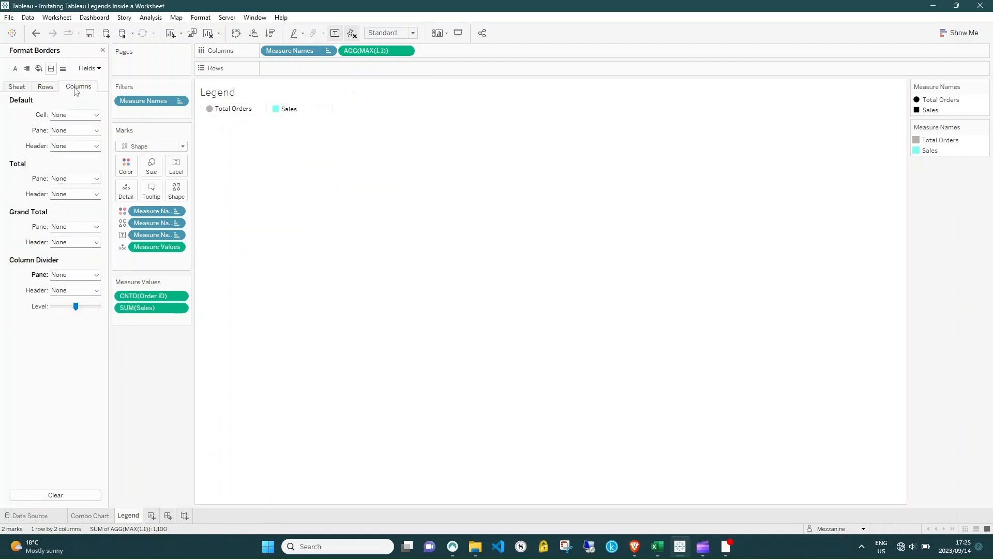
Set the sheet's drop lines and the column grid lines to None, and close the line formatting
click(63, 68)
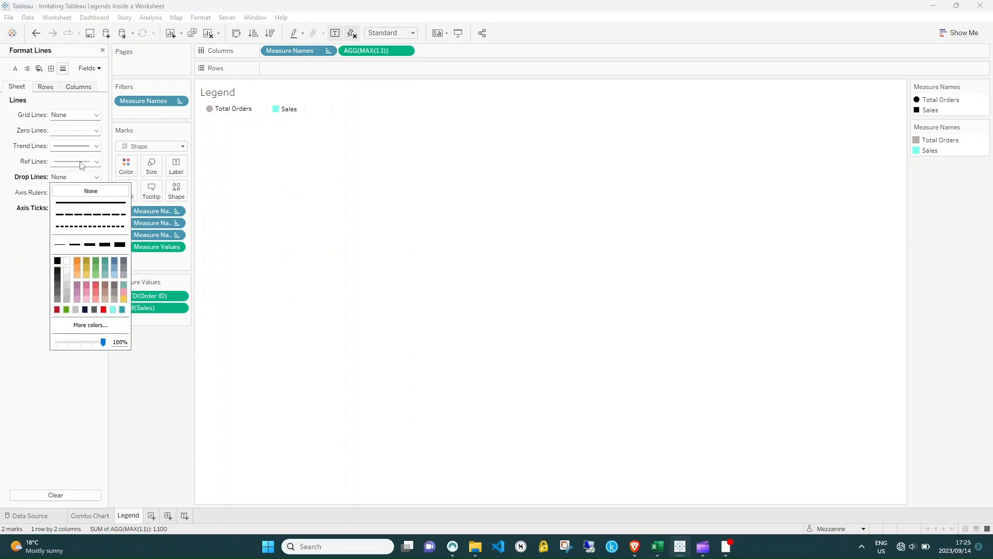
click(49, 85)
click(76, 87)
click(70, 118)
click(88, 129)
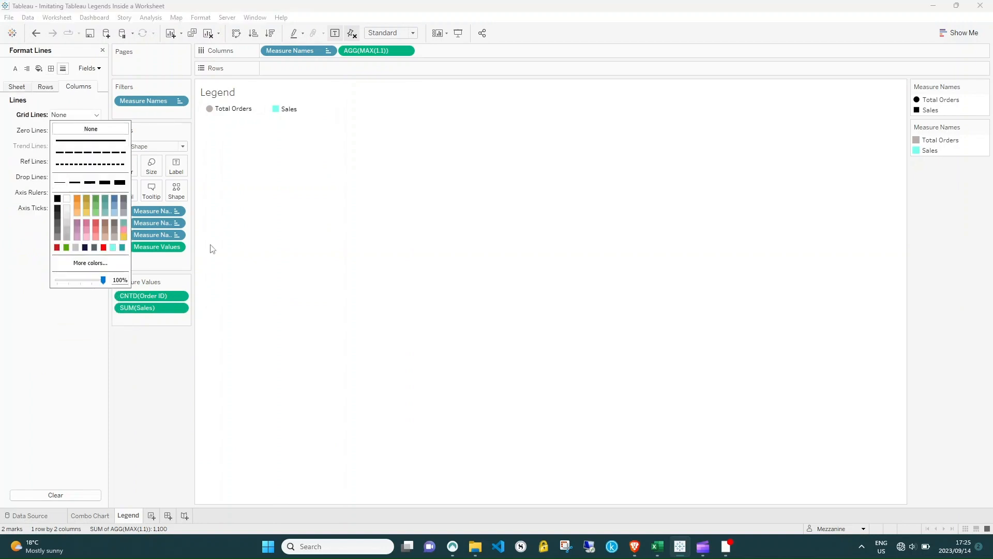
click(176, 383)
click(103, 51)
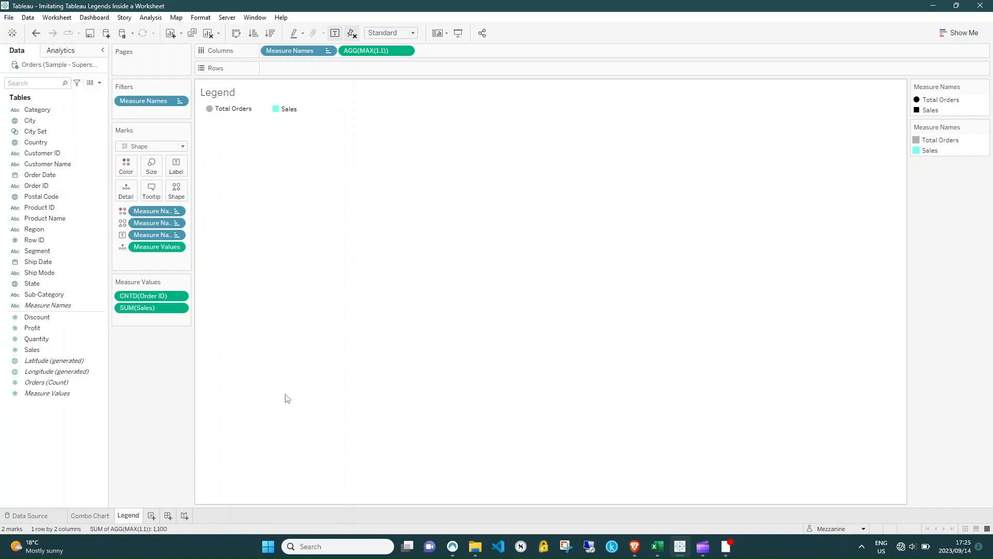
Create a new dashboard and place the Combo Chart sheet on it with the Legend sheet above it
click(168, 515)
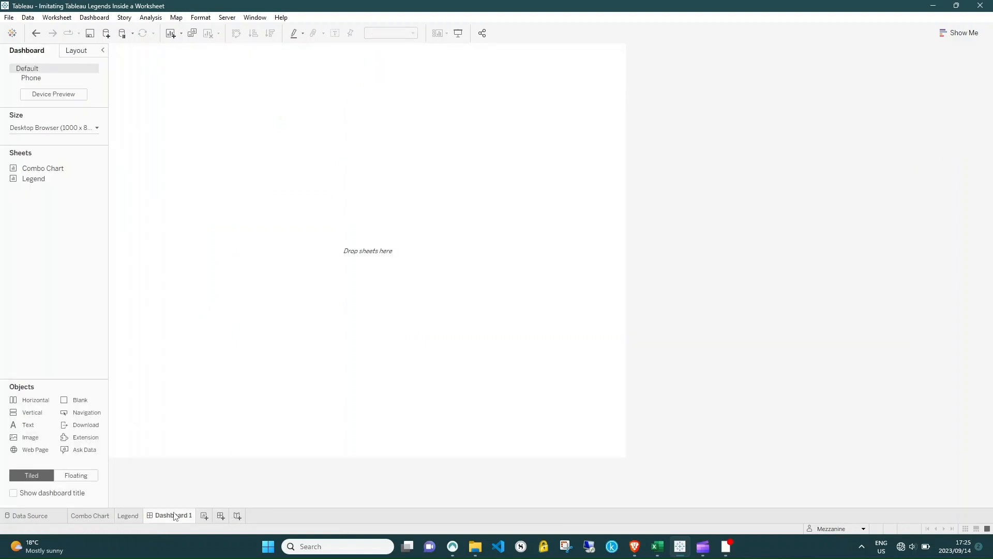
drag(49, 169, 188, 142)
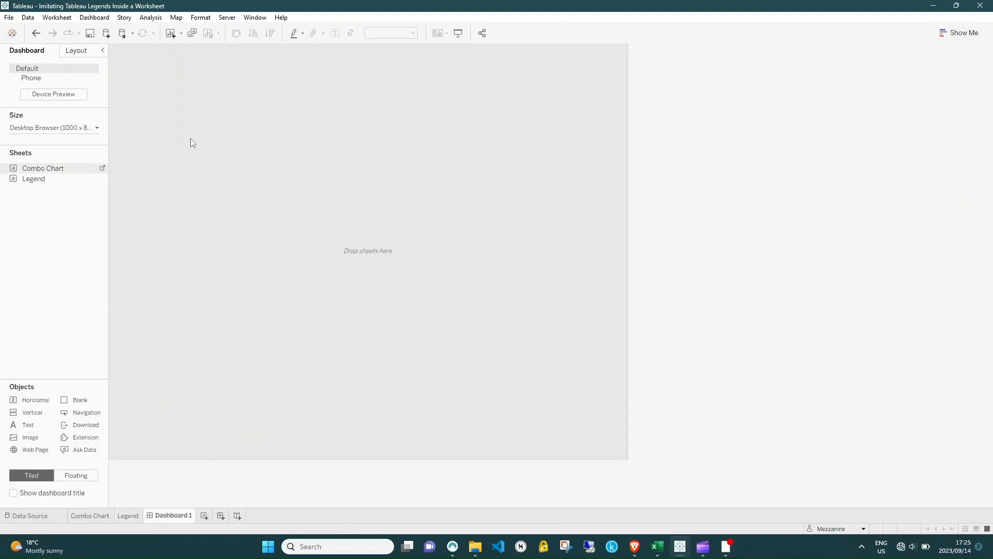
drag(48, 186, 253, 67)
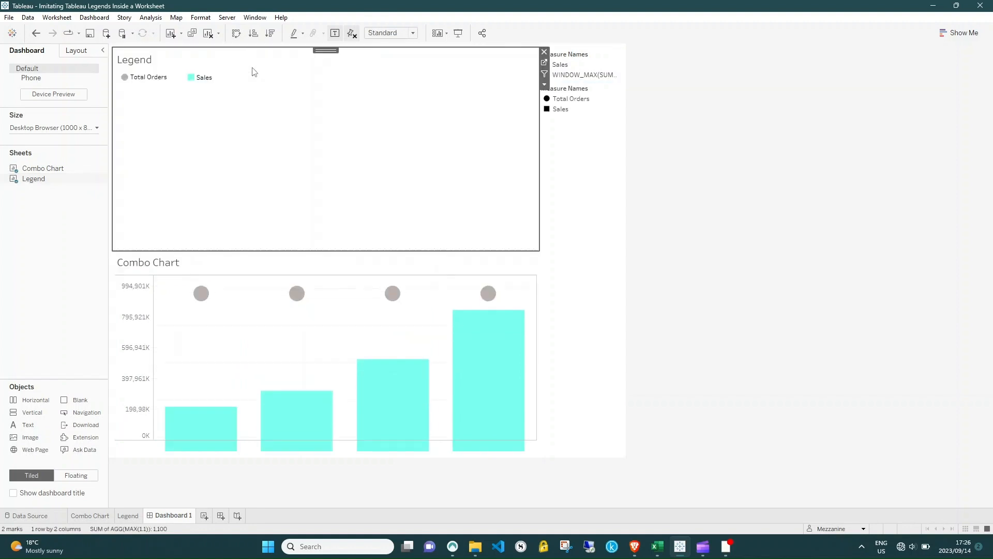
Stack the Legend sheet's items vertically by moving Measure Names from Columns to Rows, and return to the dashboard
click(557, 138)
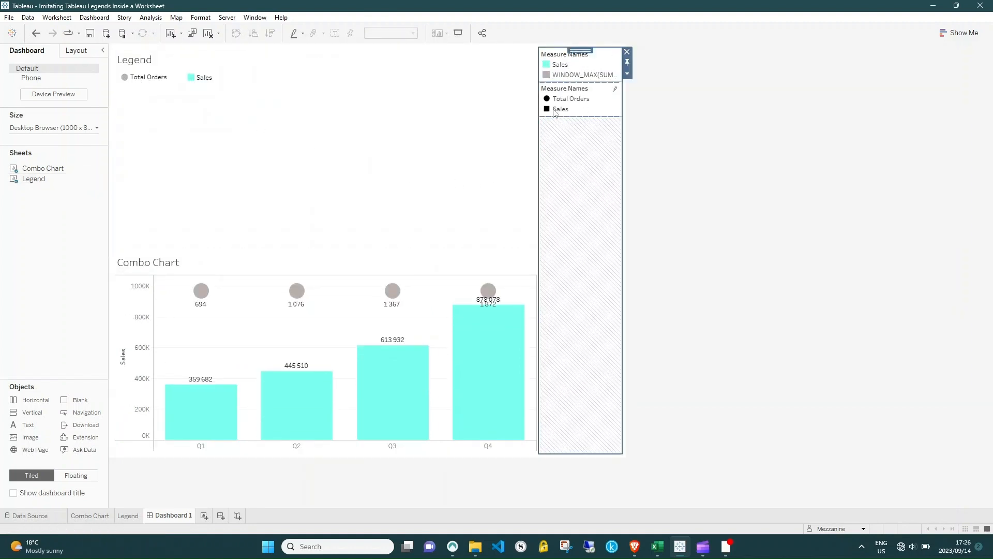
click(481, 122)
click(544, 62)
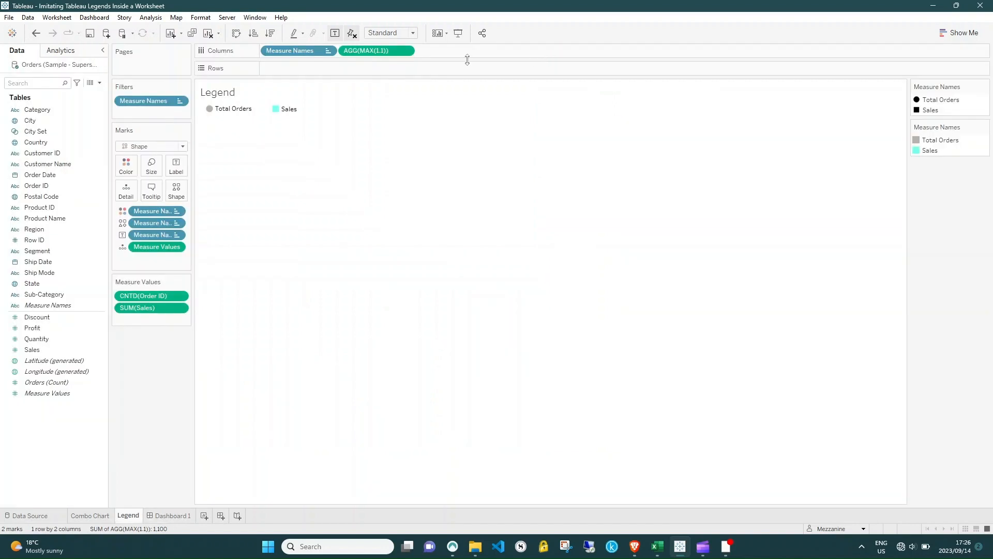
drag(302, 52, 299, 67)
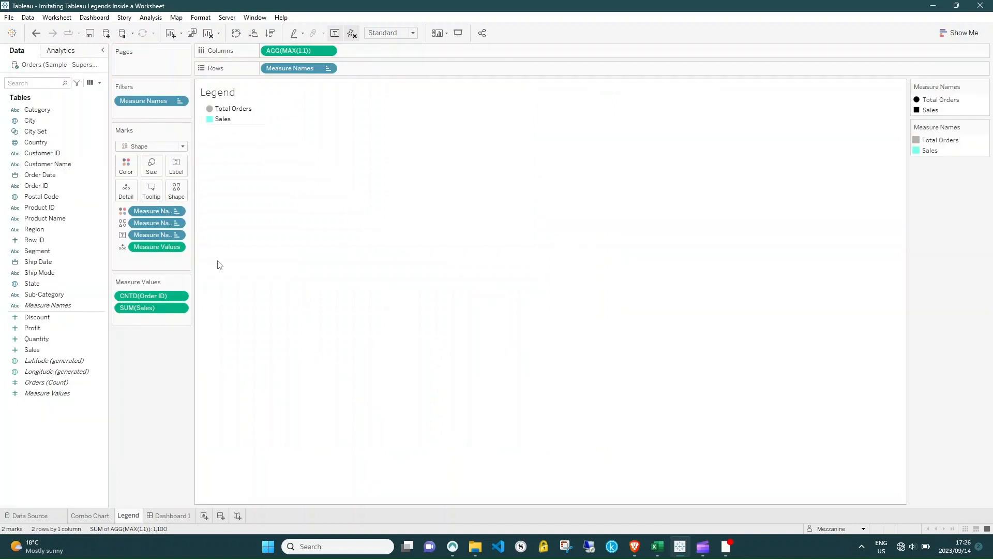
click(183, 516)
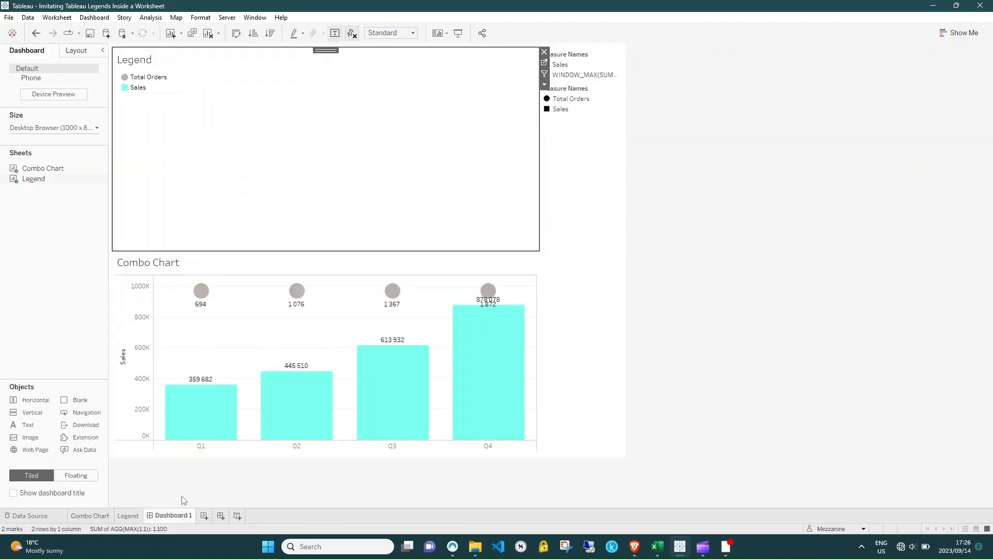
click(637, 115)
click(612, 108)
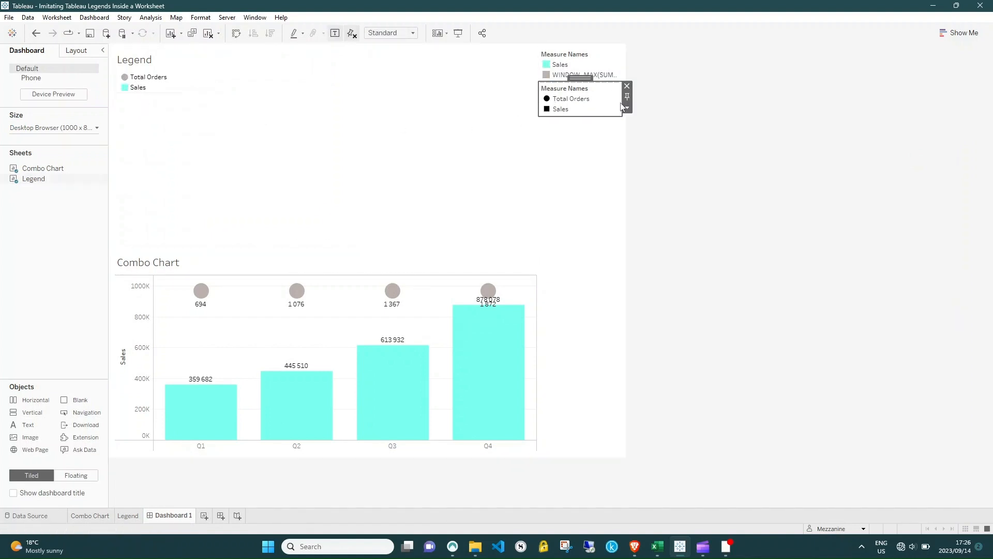
click(627, 108)
mouse_move(679, 175)
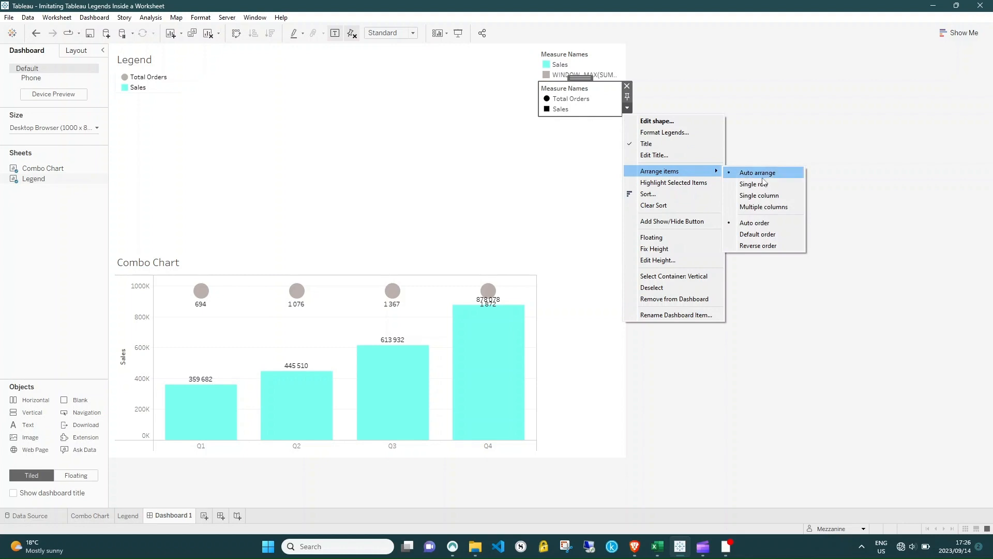
Shrink the height of the Legend sheet on the dashboard to just below its items, giving the Combo Chart the remaining space
click(453, 224)
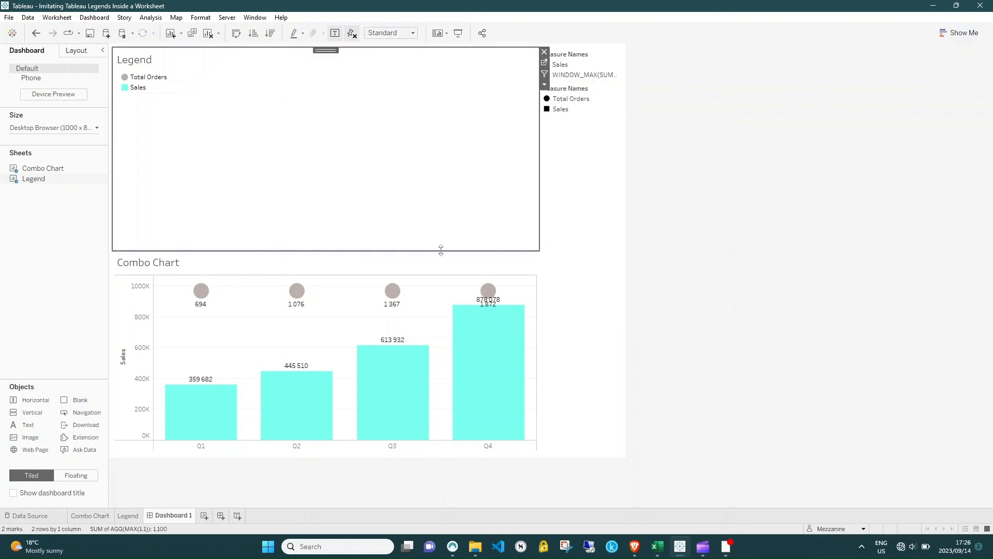
drag(441, 250, 434, 106)
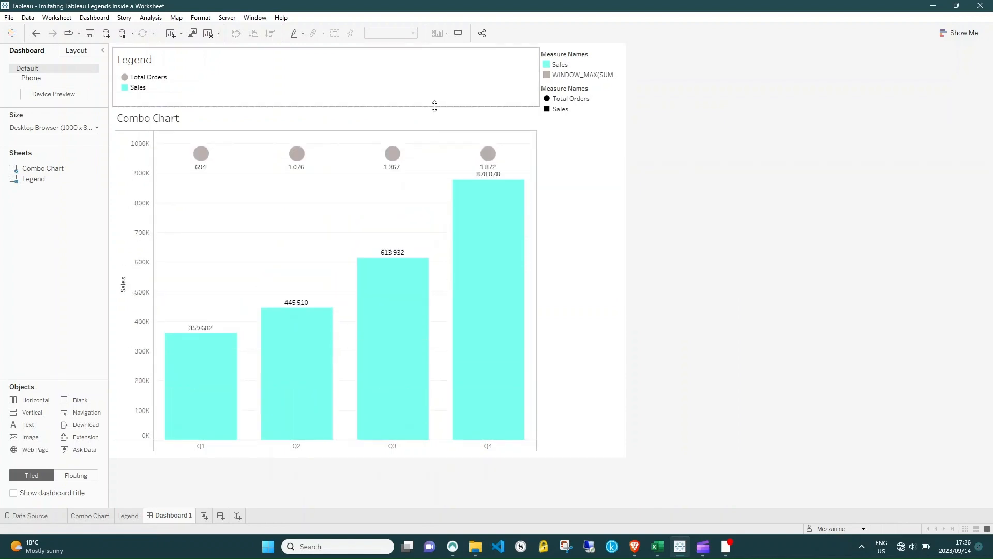